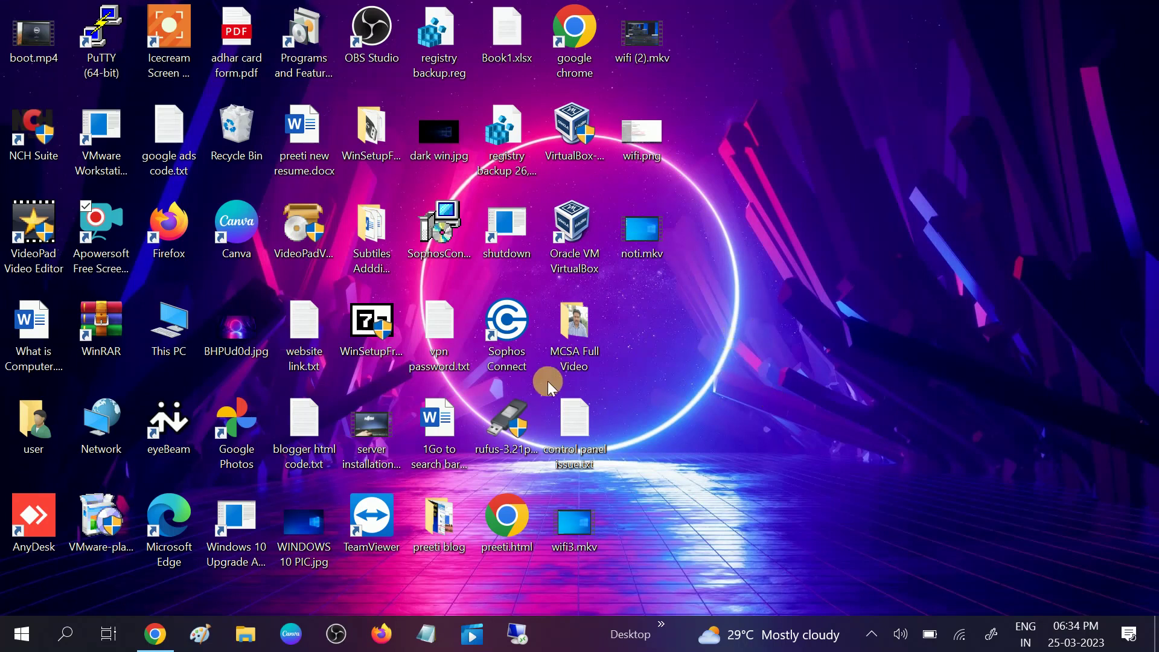
# Open Windows Settings from the Start menu and go to the Accounts section
pyautogui.click(22, 637)
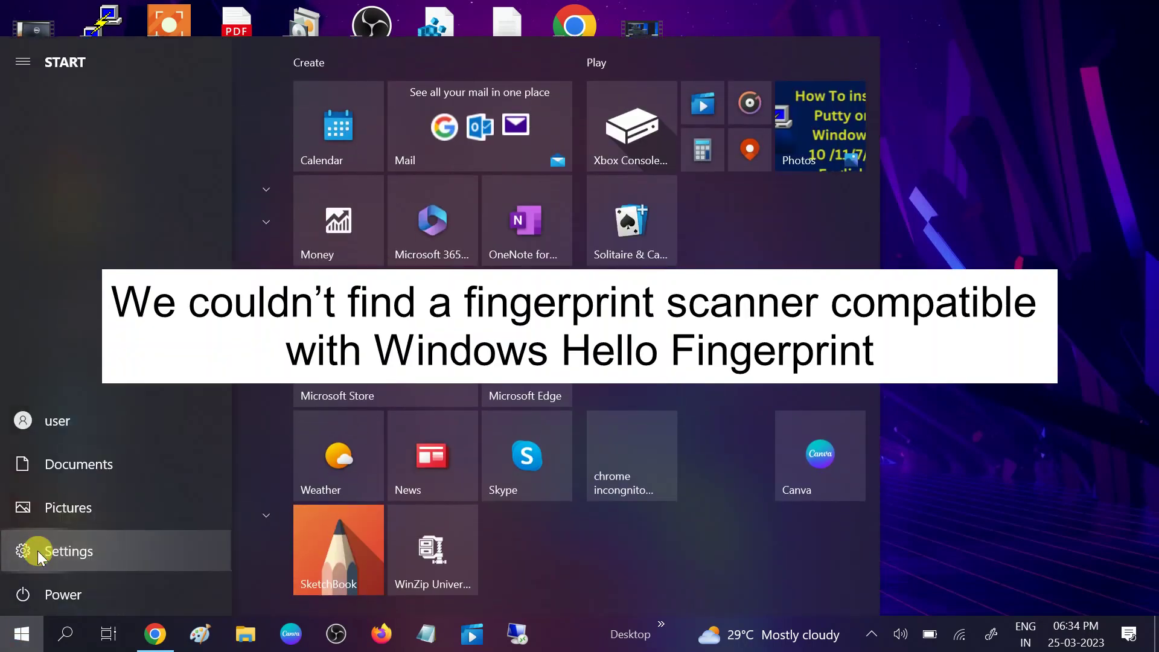
pyautogui.click(37, 550)
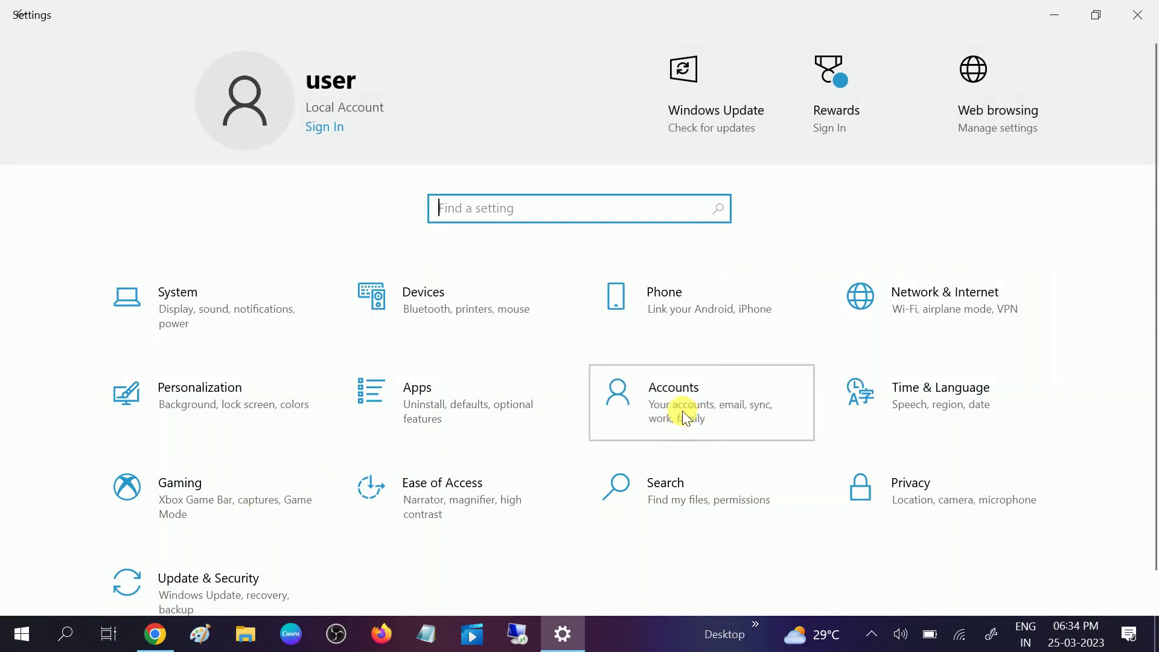
pyautogui.click(684, 414)
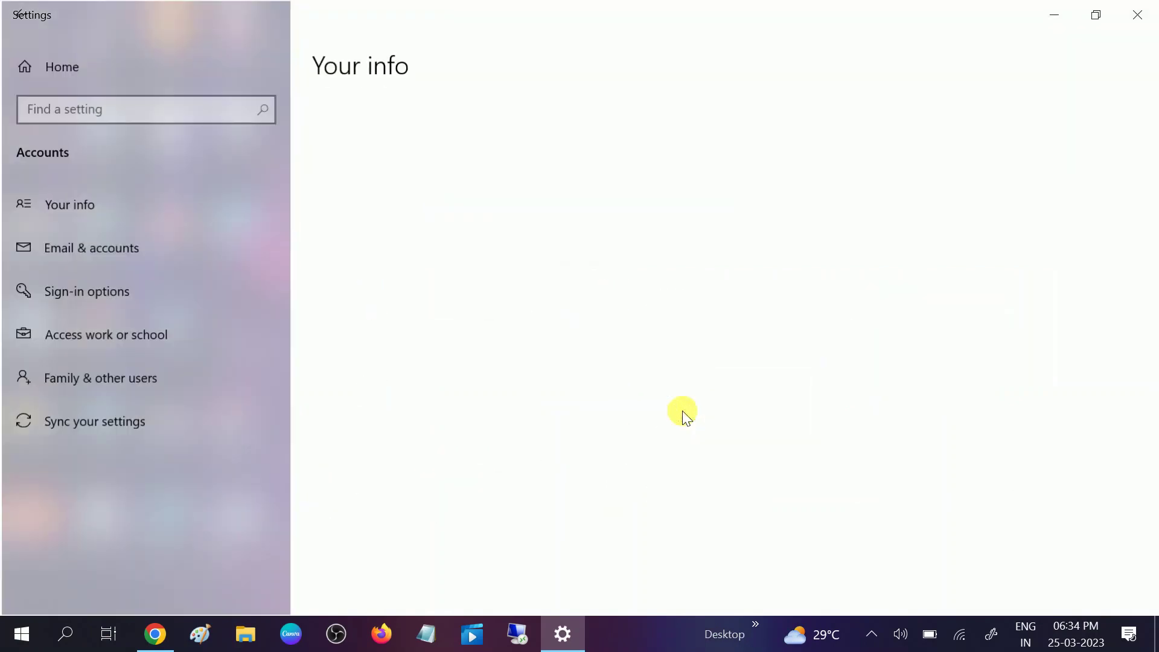
# Check Windows Hello Fingerprint under Sign-in options (no compatible scanner found), then close Settings
pyautogui.click(107, 306)
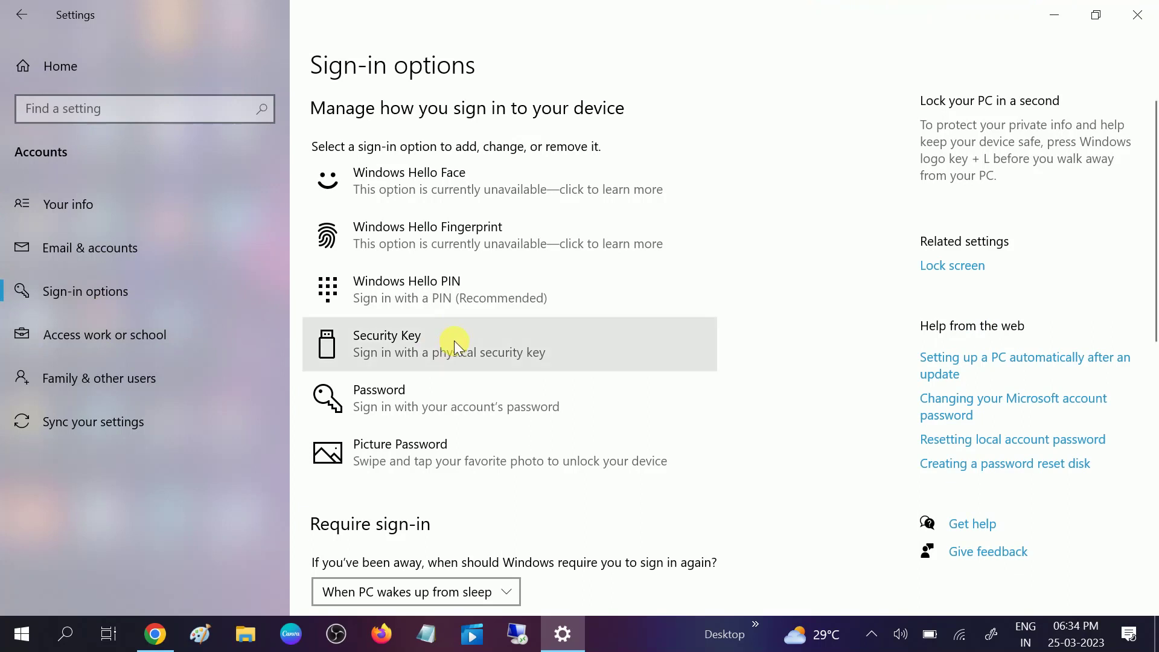
pyautogui.click(433, 237)
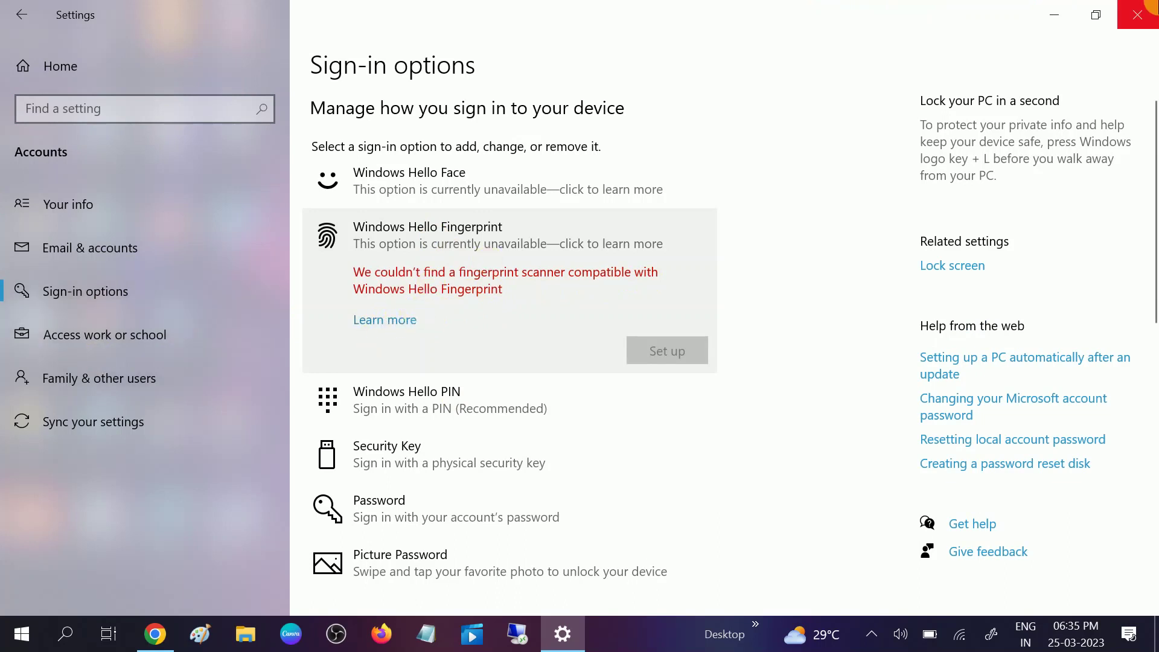
pyautogui.click(1136, 15)
pyautogui.rightClick(838, 139)
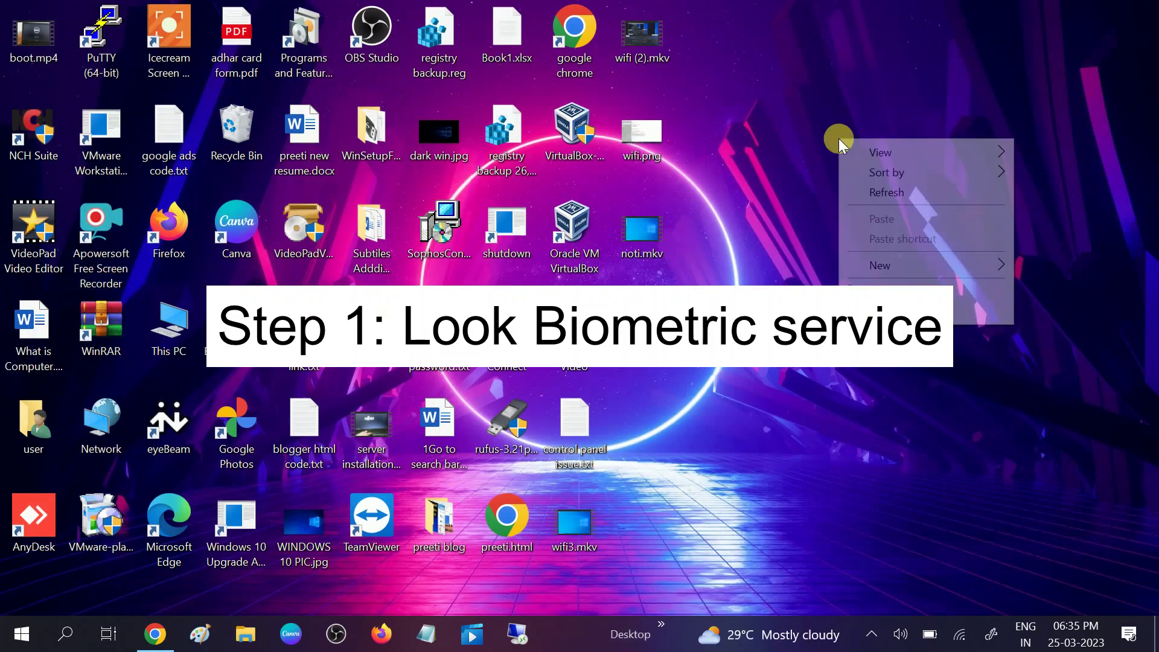
# Refresh the desktop and launch the Services app by searching 'serv'
pyautogui.click(873, 193)
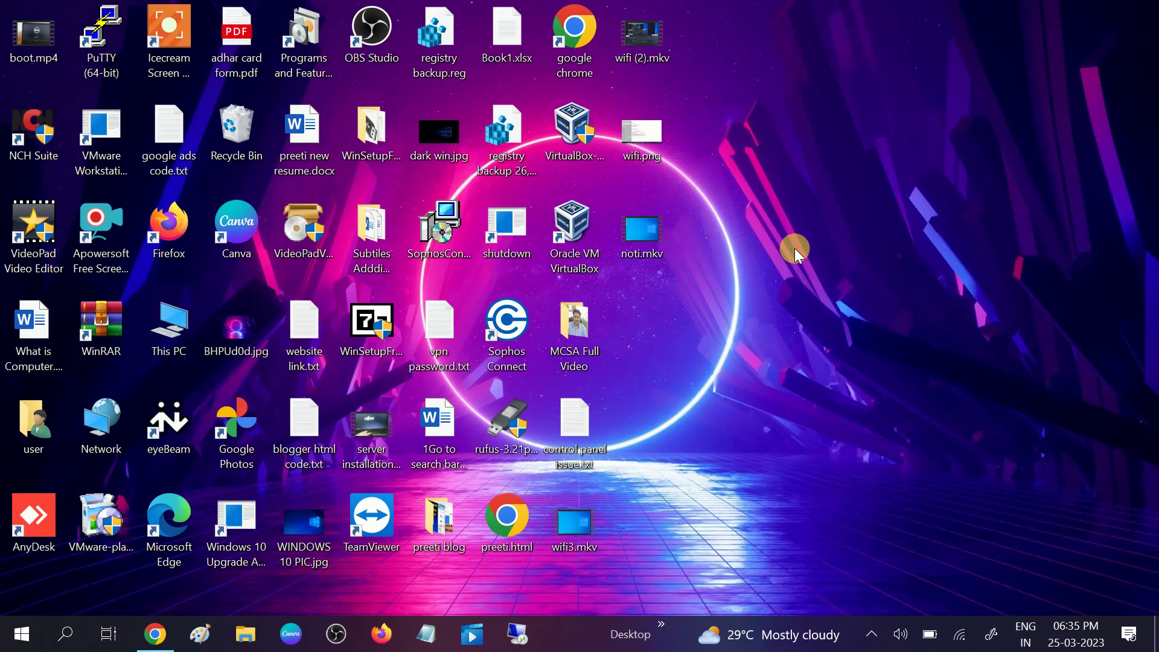
pyautogui.click(68, 635)
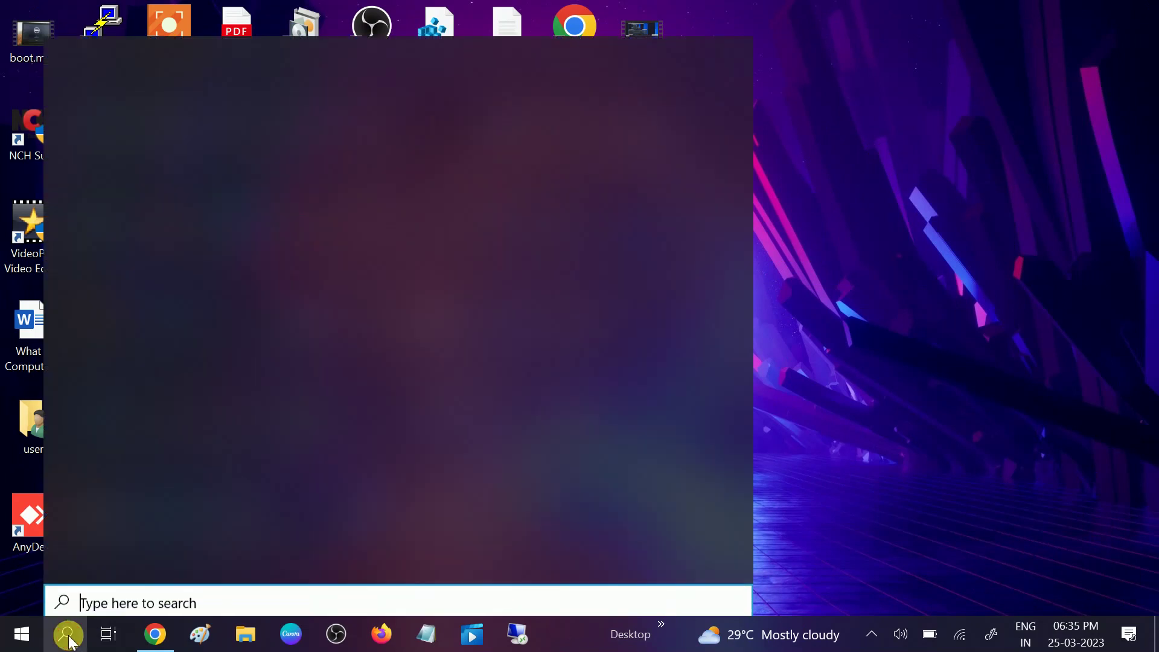
pyautogui.write('serv')
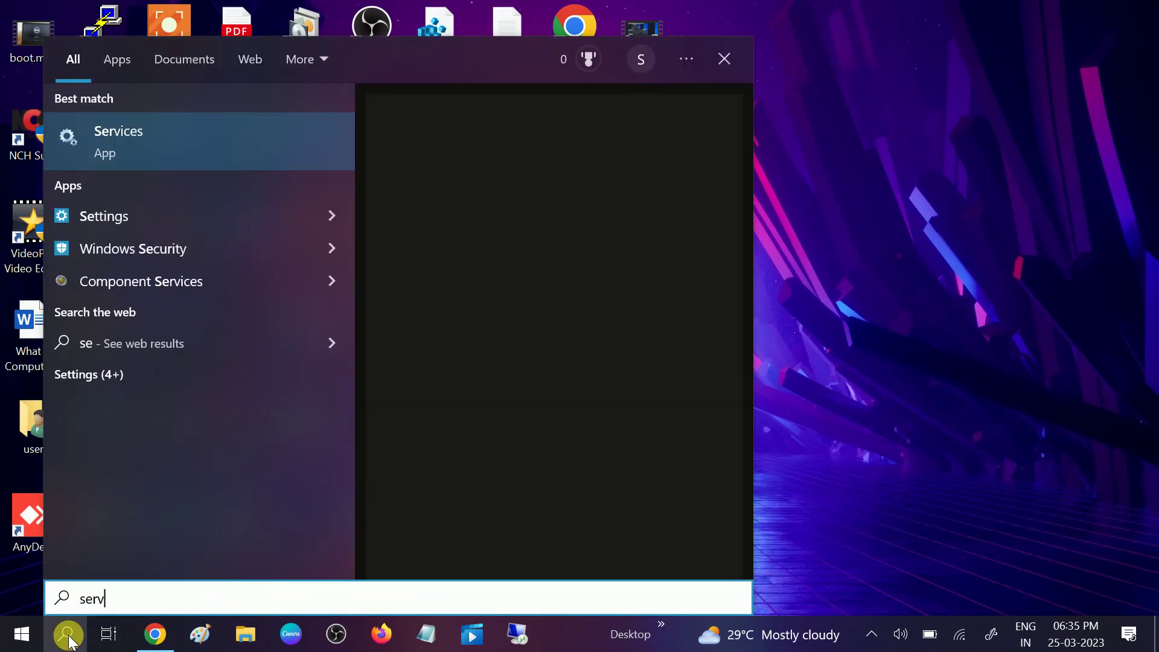
pyautogui.click(212, 140)
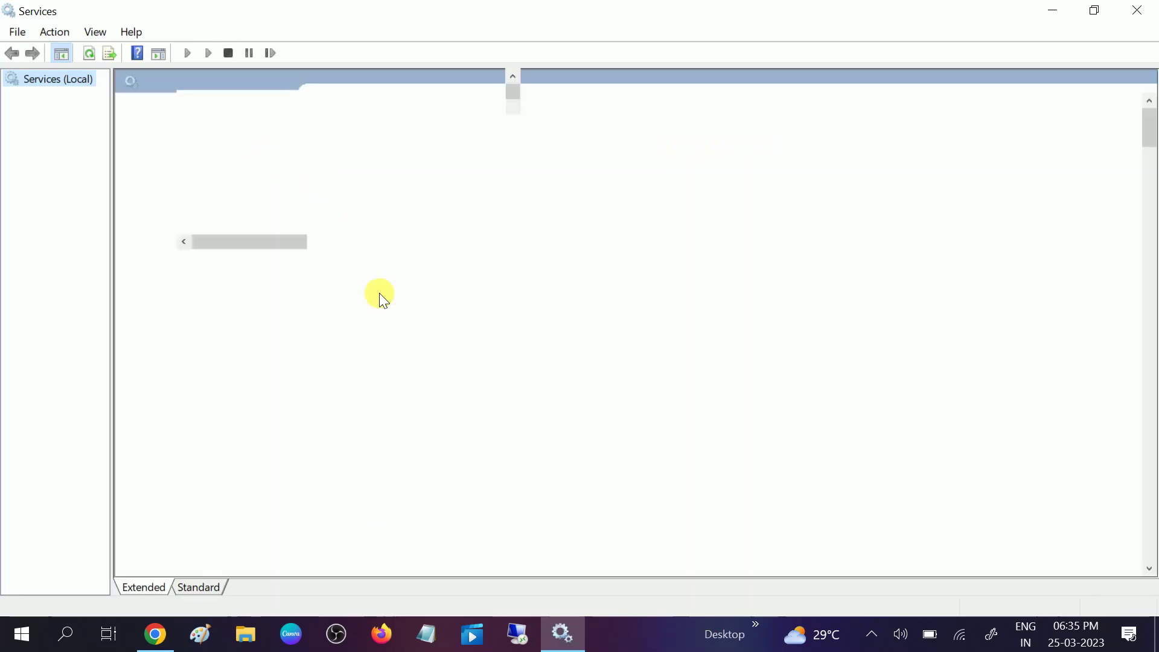
pyautogui.click(424, 382)
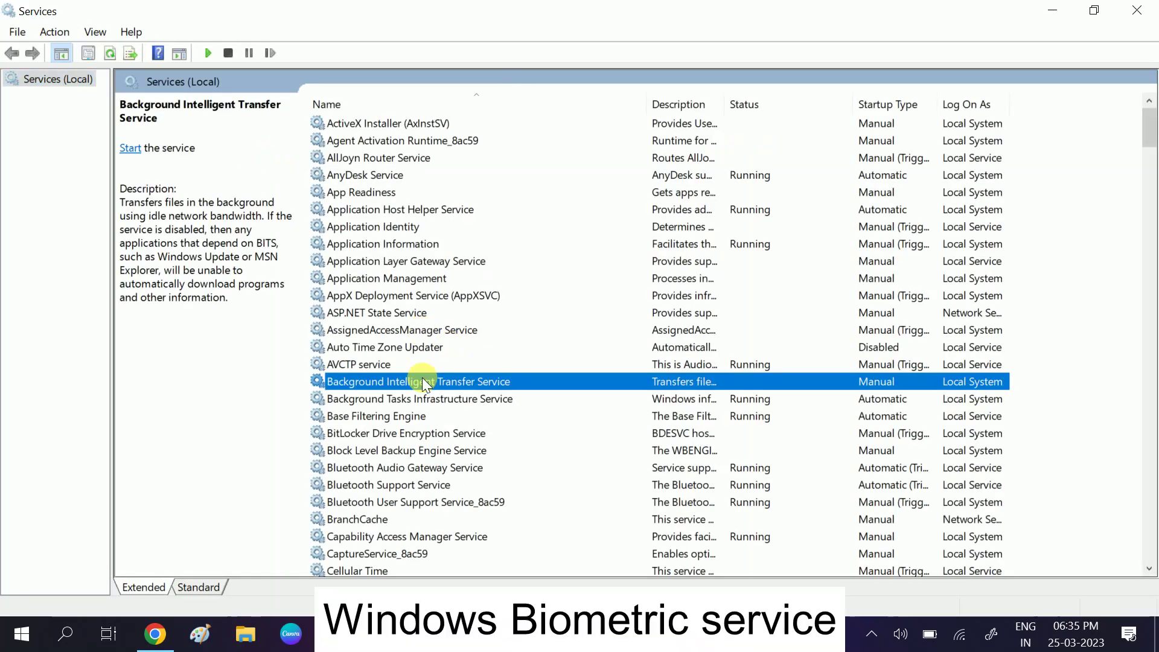
# Select Windows Biometric Service in the services list and open its Properties
pyautogui.press('w')
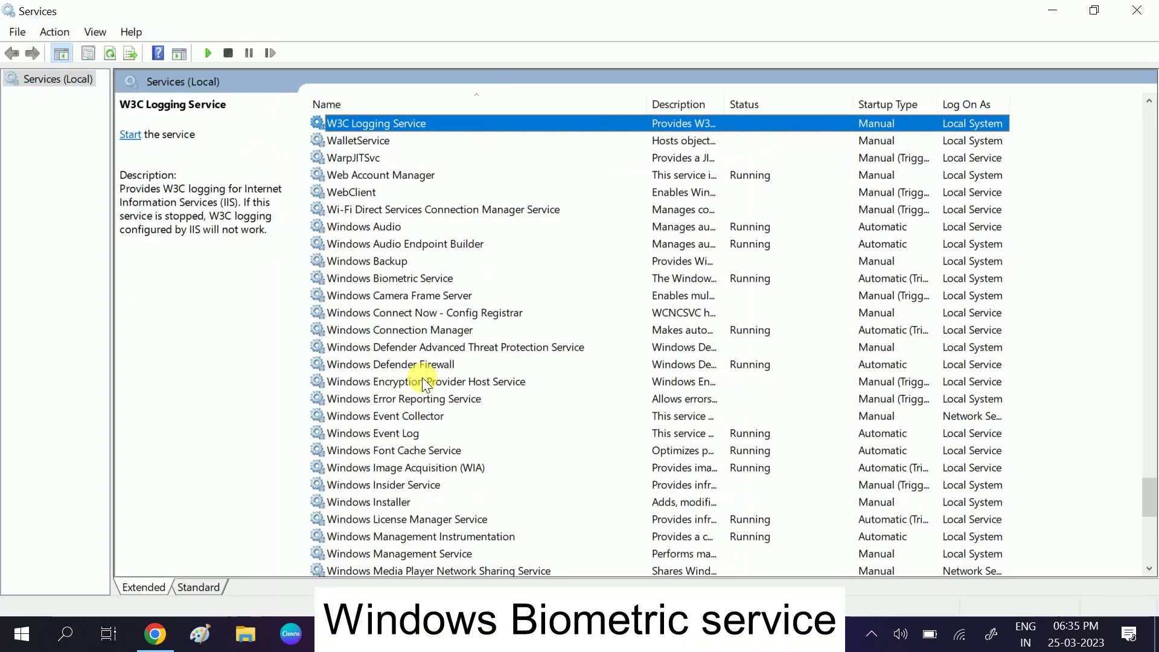
pyautogui.press('Down')
pyautogui.press('Down')
pyautogui.press('Down')
pyautogui.press('Down')
pyautogui.press('Down')
pyautogui.press('Down')
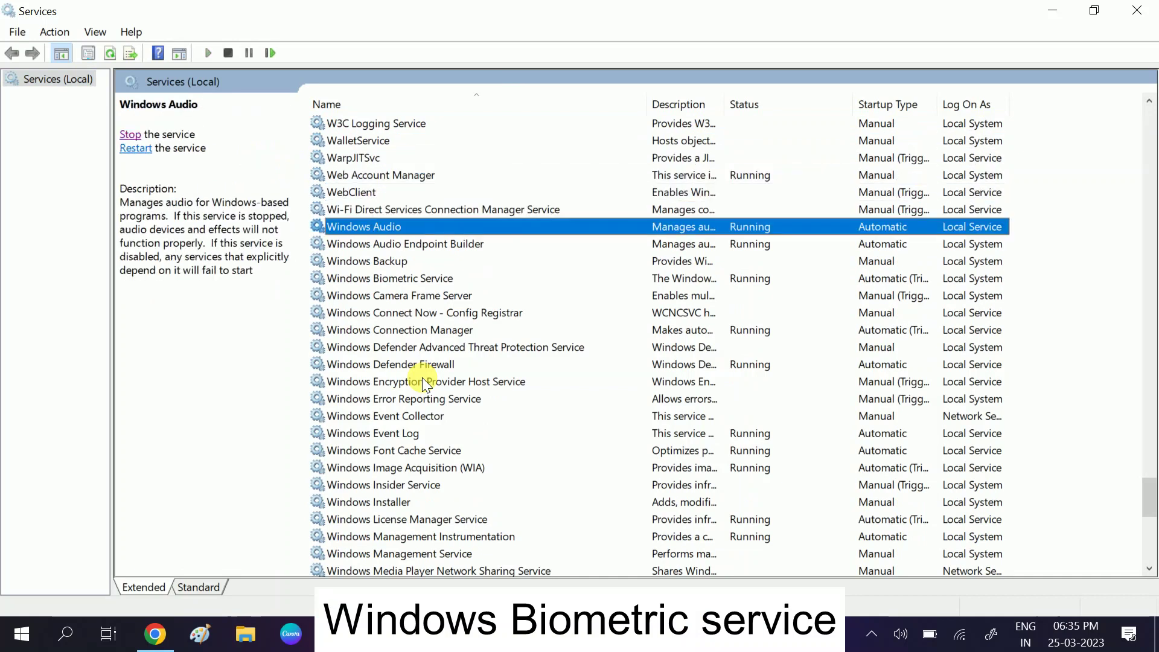
pyautogui.press('Down')
pyautogui.press('Down')
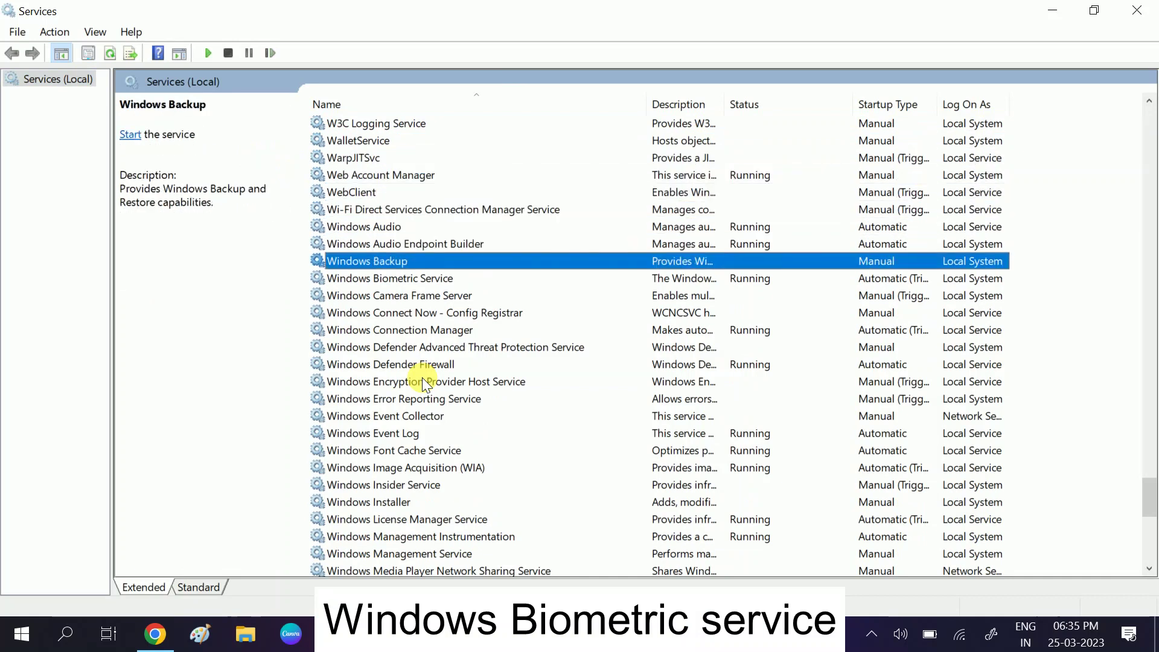
pyautogui.press('Down')
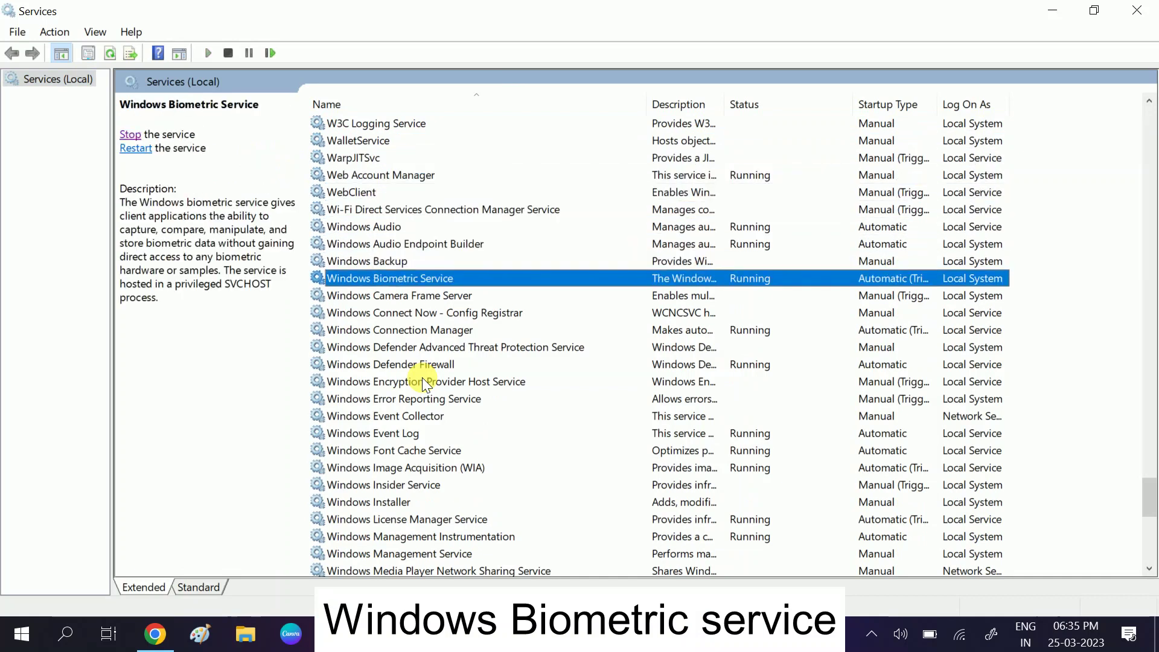
pyautogui.rightClick(445, 276)
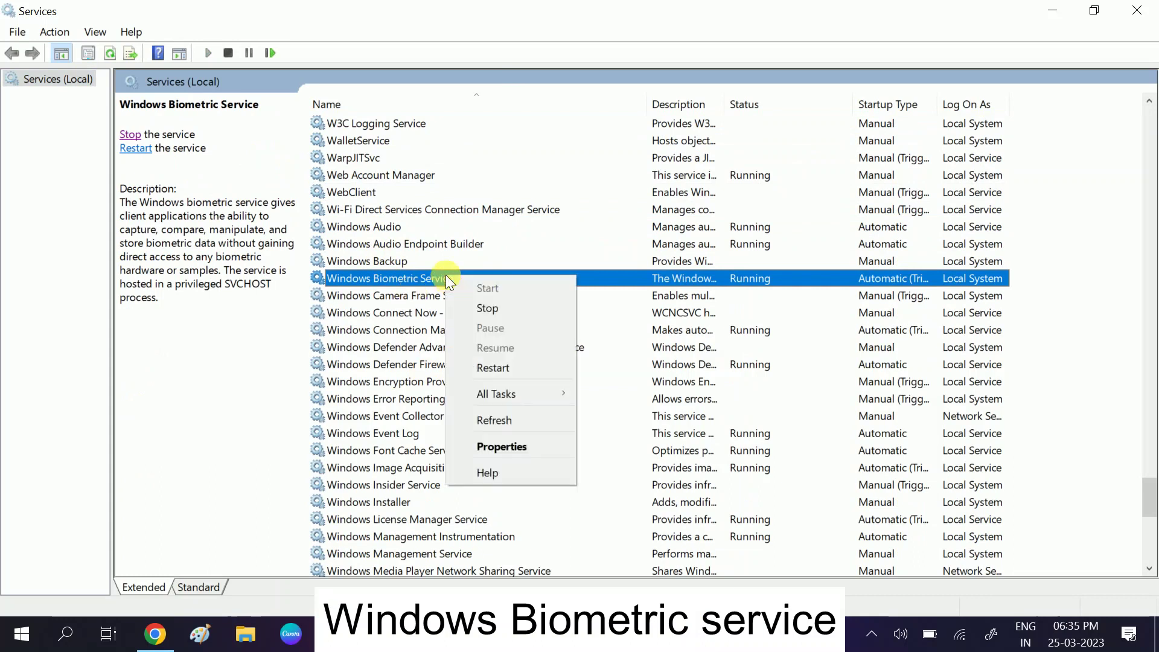
pyautogui.click(489, 447)
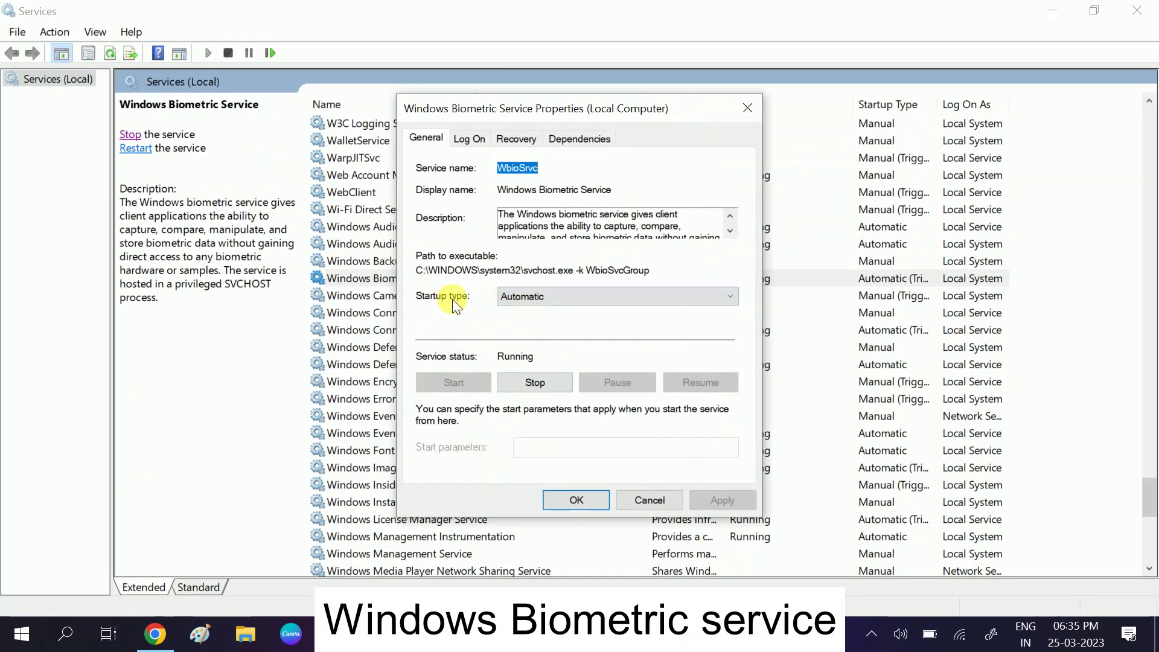
# Set the Windows Biometric Service startup type to Automatic and apply it
pyautogui.click(561, 296)
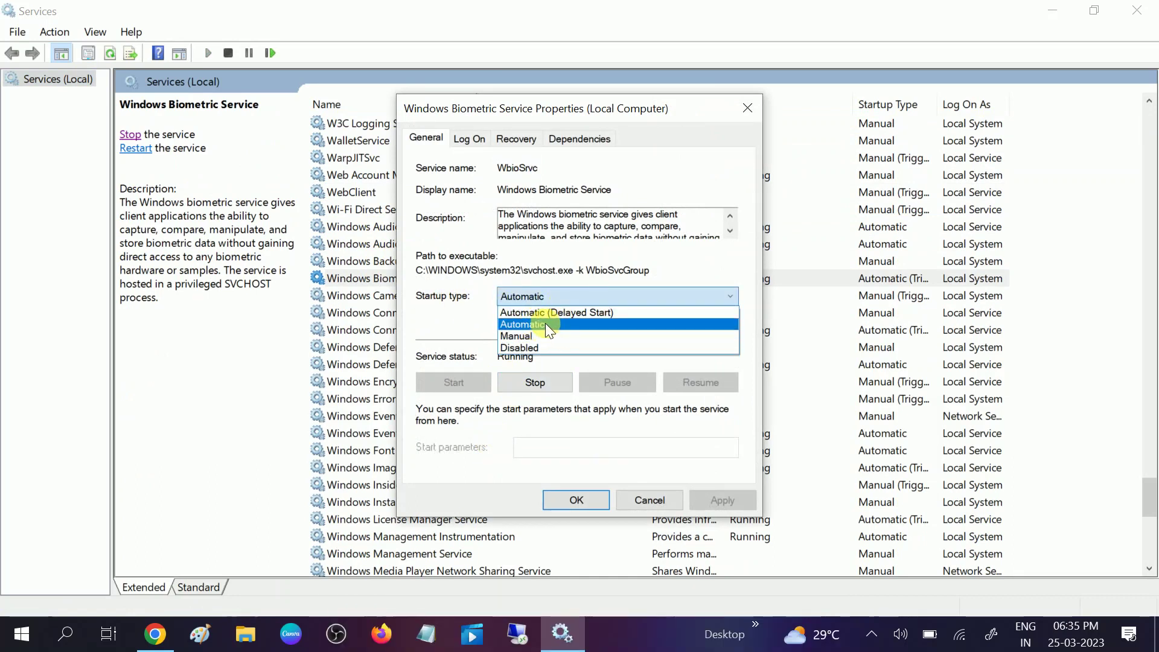
pyautogui.click(545, 323)
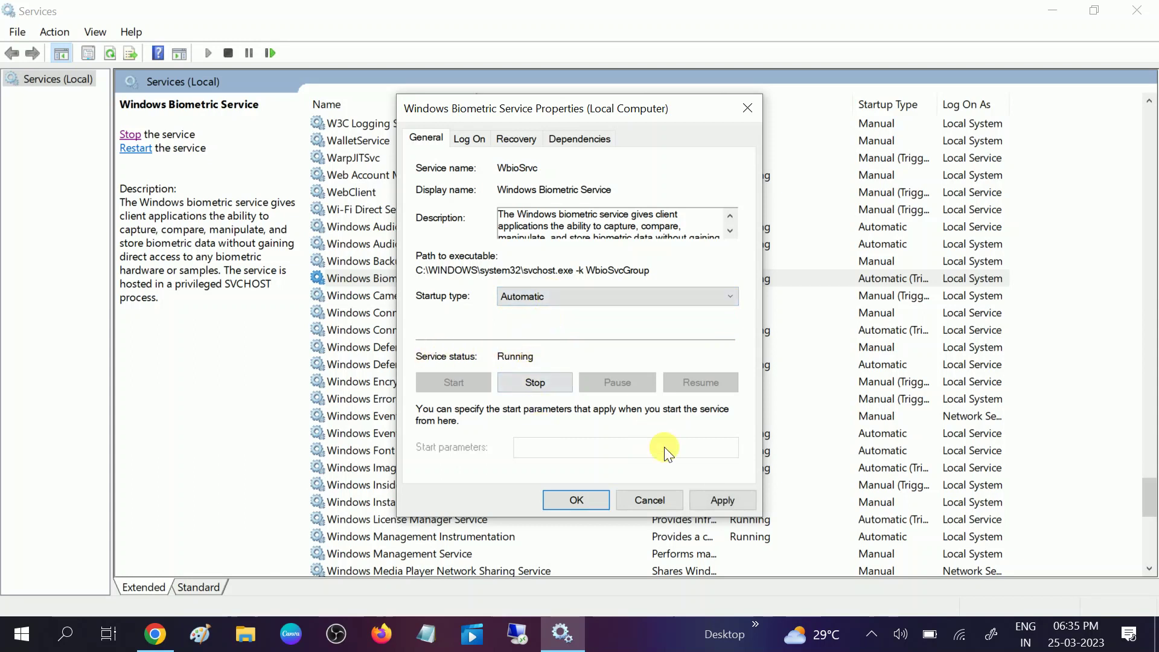
pyautogui.click(729, 496)
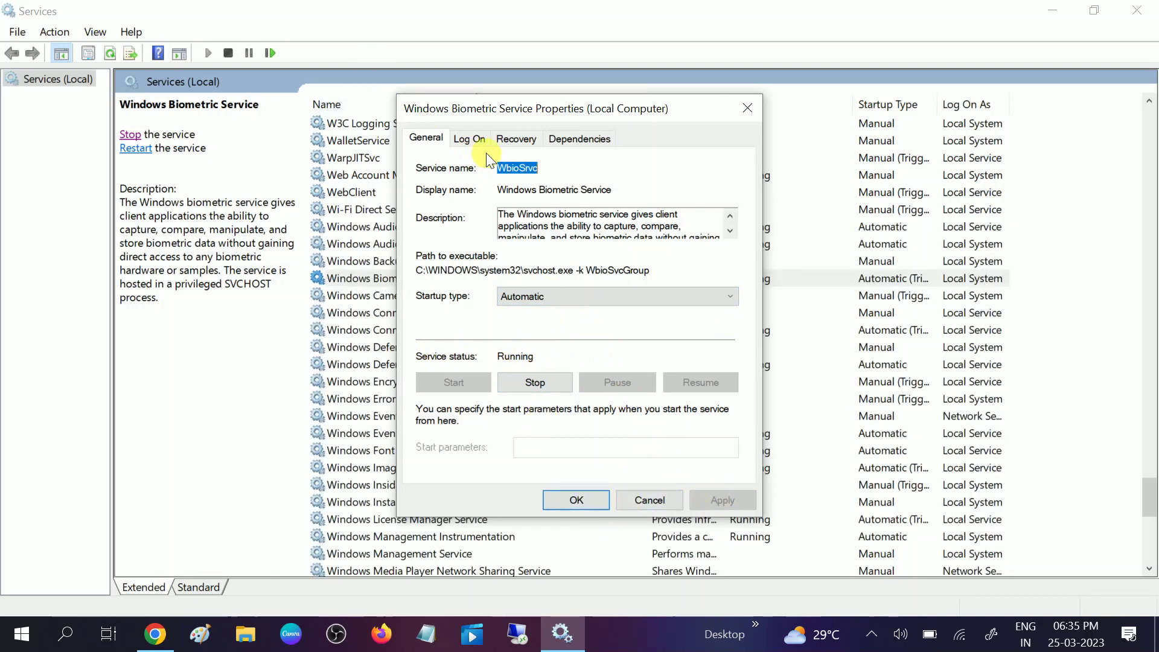
# Enable 'Allow service to interact with desktop' on the Log On tab and save
pyautogui.click(469, 139)
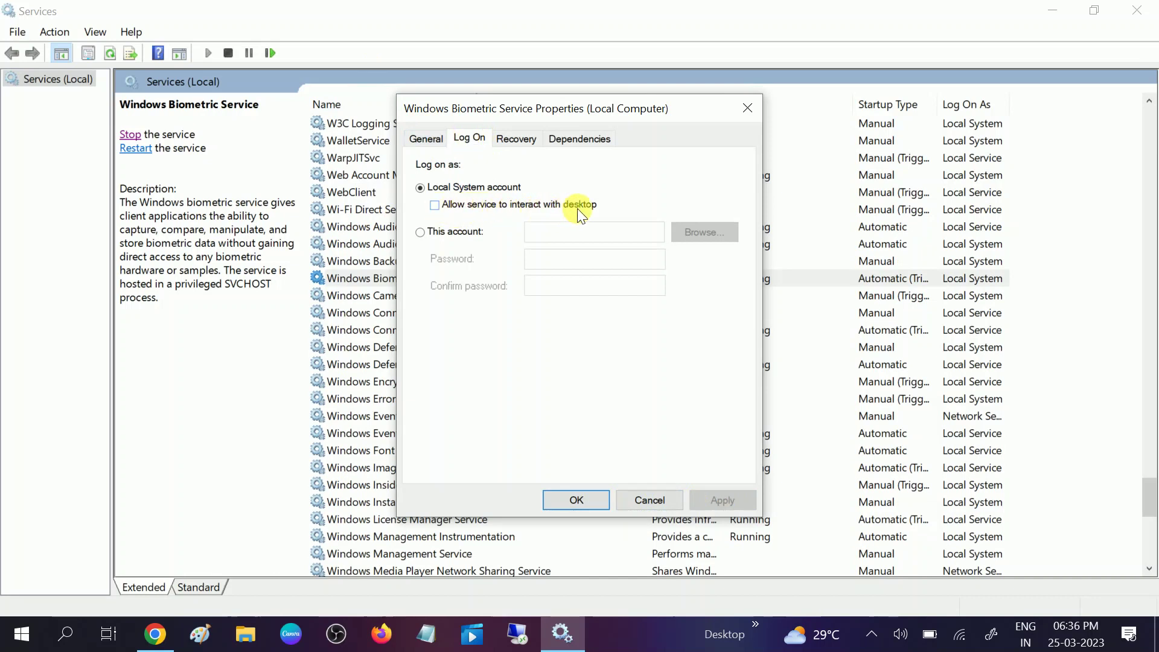
pyautogui.click(435, 204)
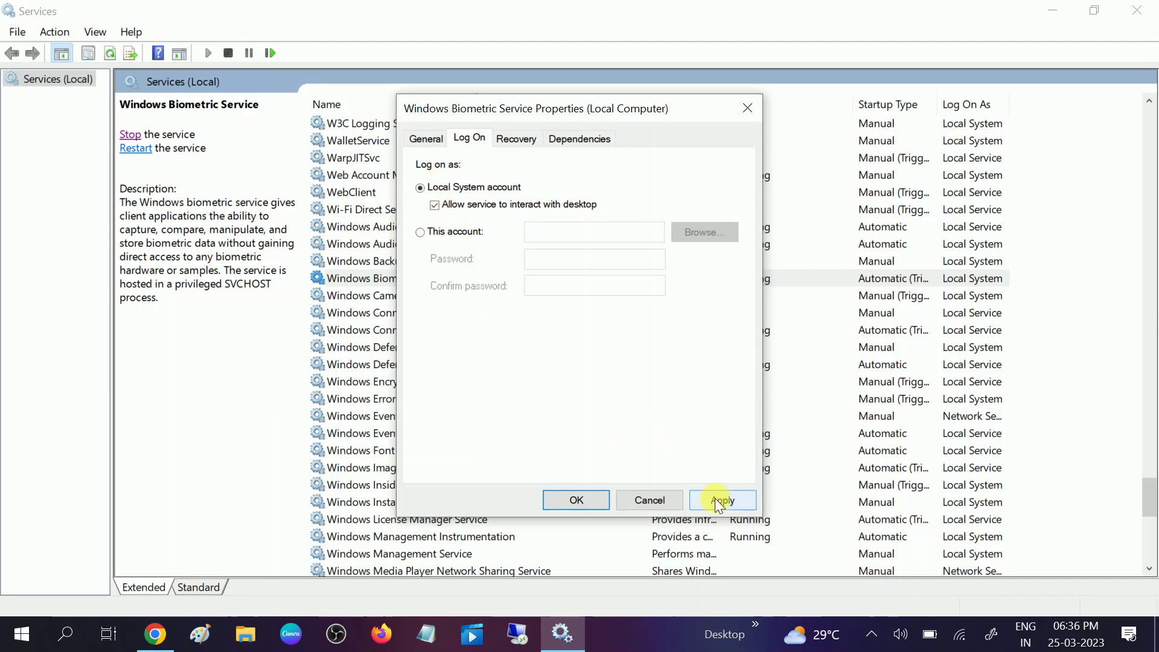
pyautogui.click(712, 497)
pyautogui.click(570, 500)
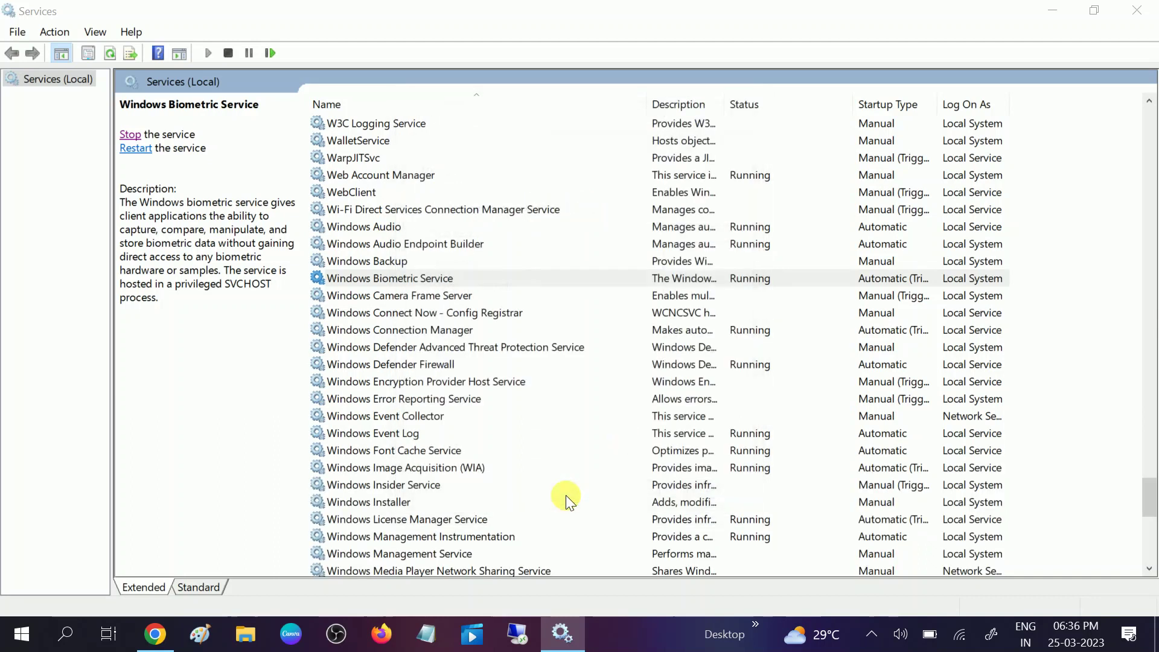
# Restart Windows Biometric Service, review its properties, and close the Services window
pyautogui.click(129, 134)
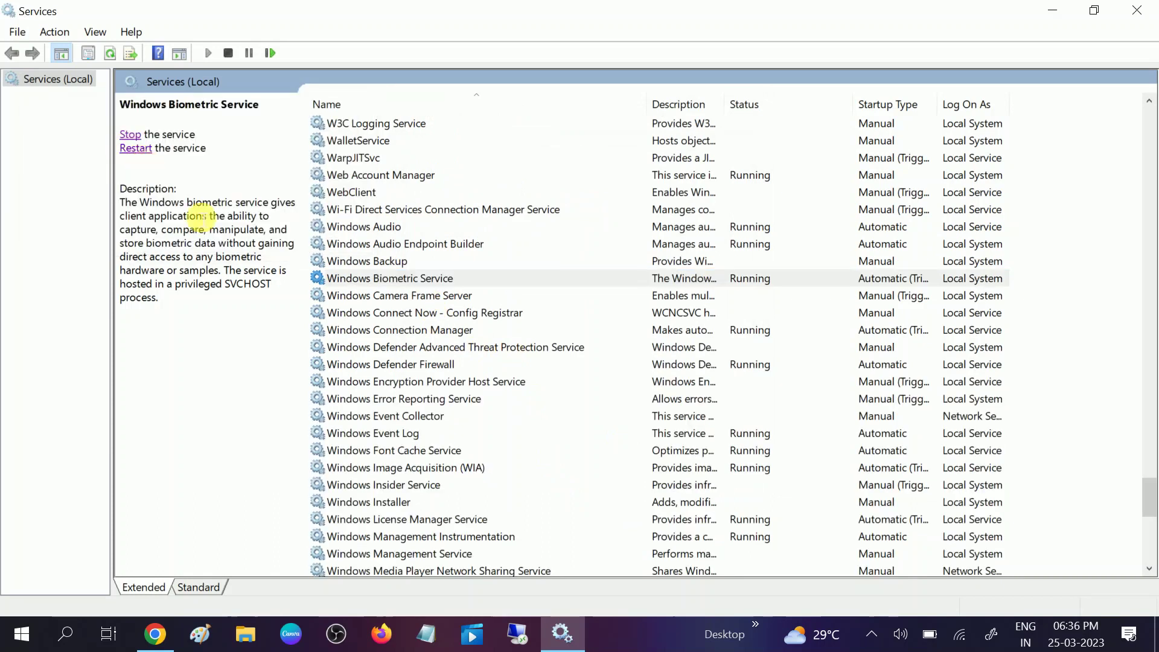
pyautogui.click(413, 279)
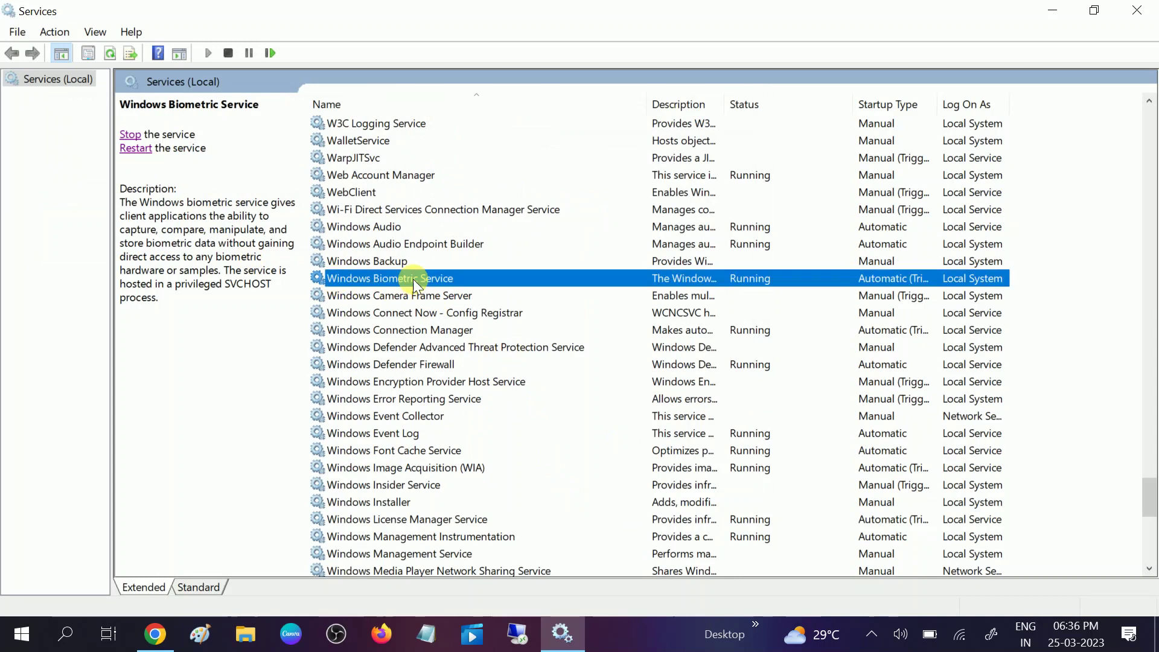
pyautogui.doubleClick(642, 278)
pyautogui.click(731, 108)
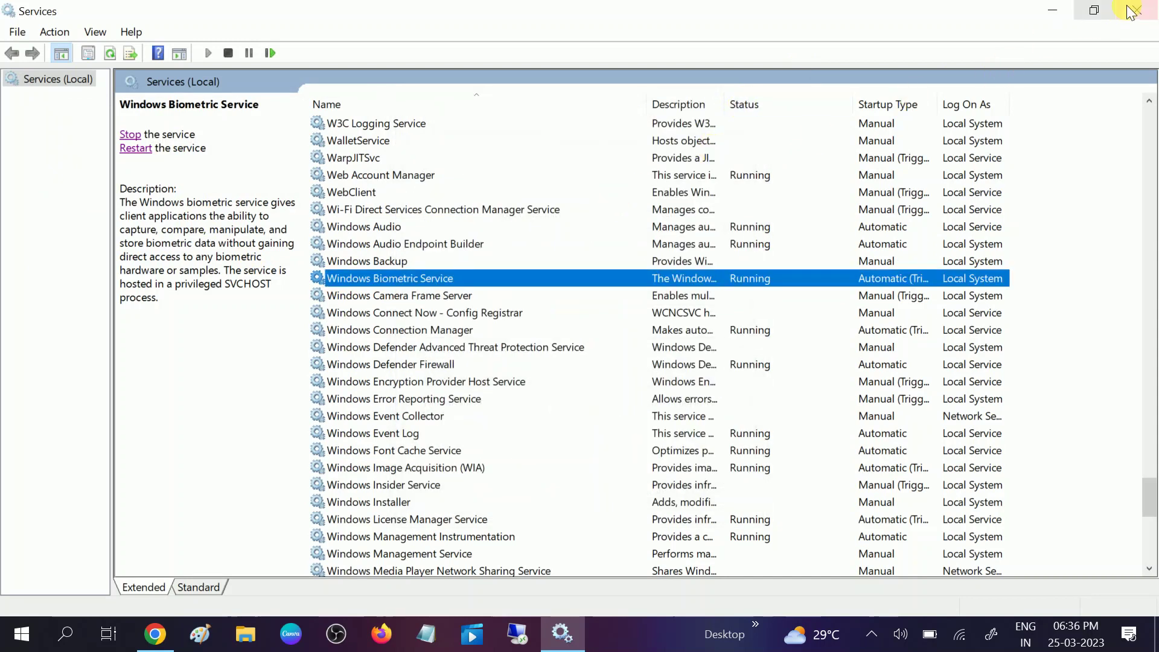
pyautogui.click(1136, 10)
pyautogui.rightClick(845, 129)
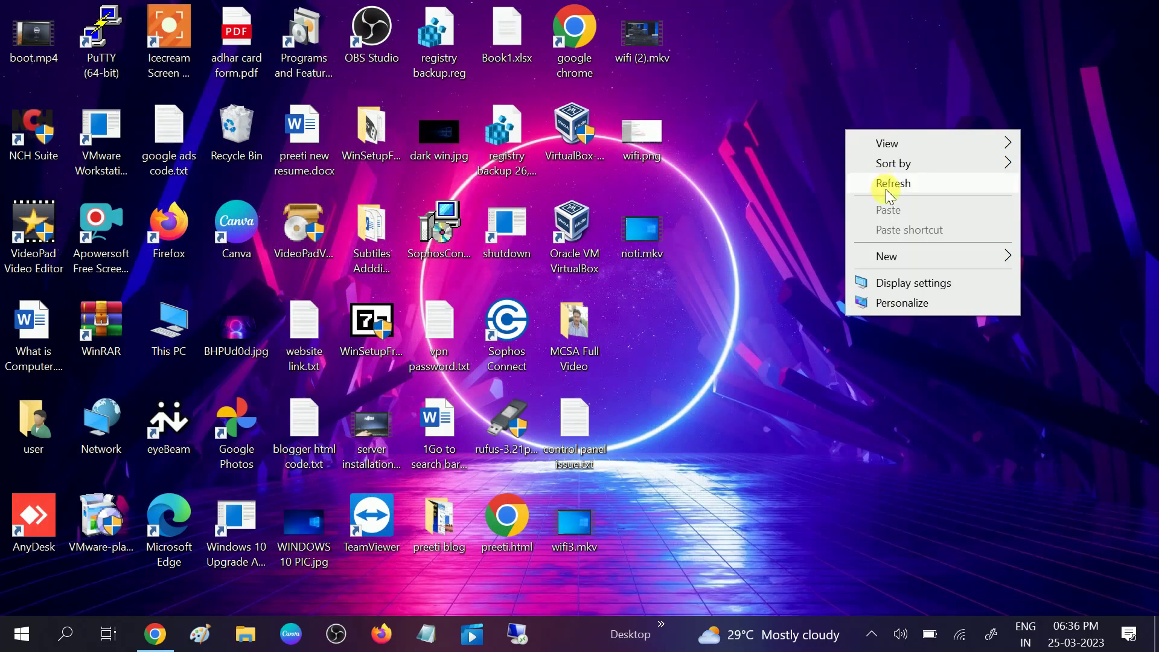
# Refresh the desktop, launch Device Manager by searching 'devi', and centre its window
pyautogui.click(884, 184)
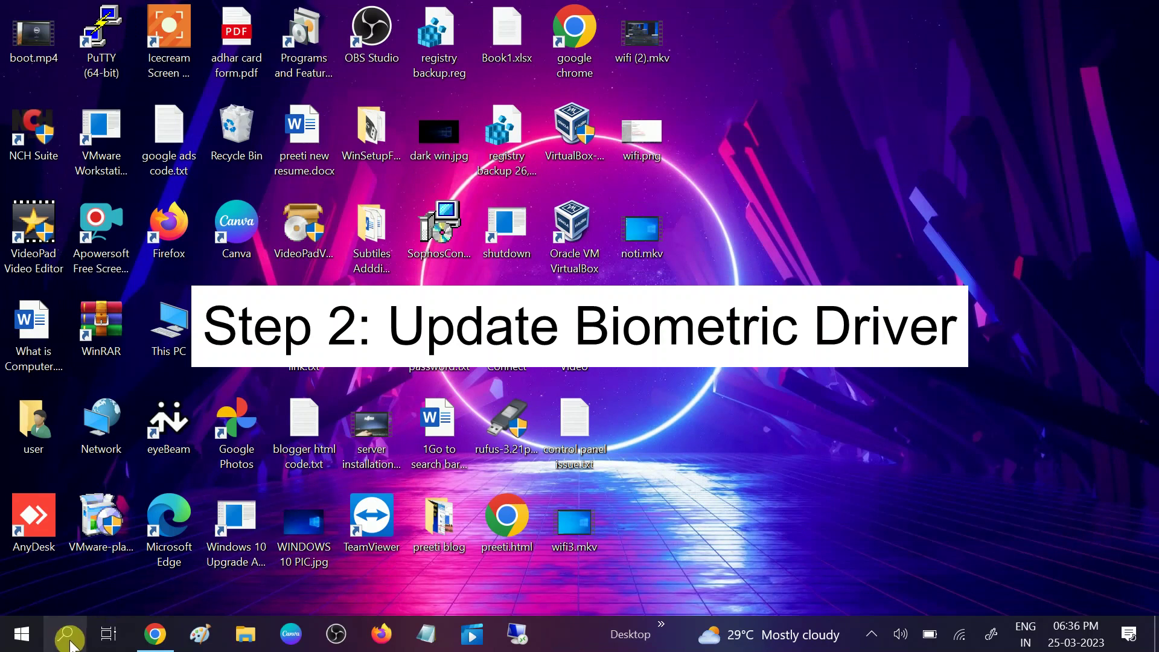
pyautogui.click(67, 635)
pyautogui.write('devi')
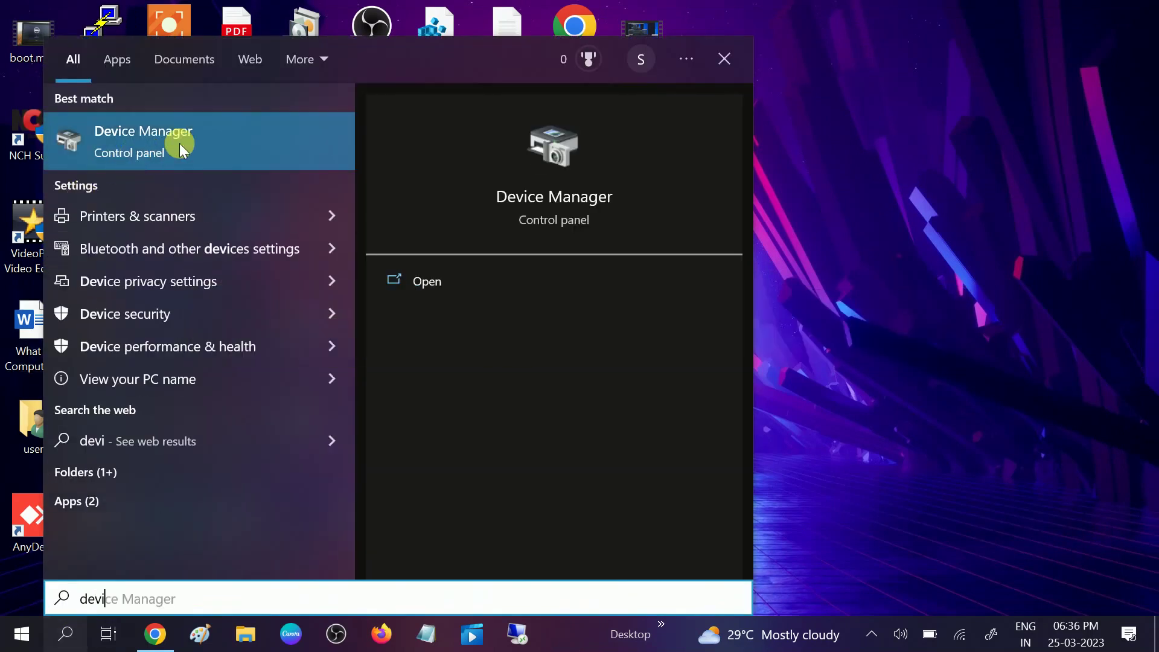
pyautogui.click(179, 143)
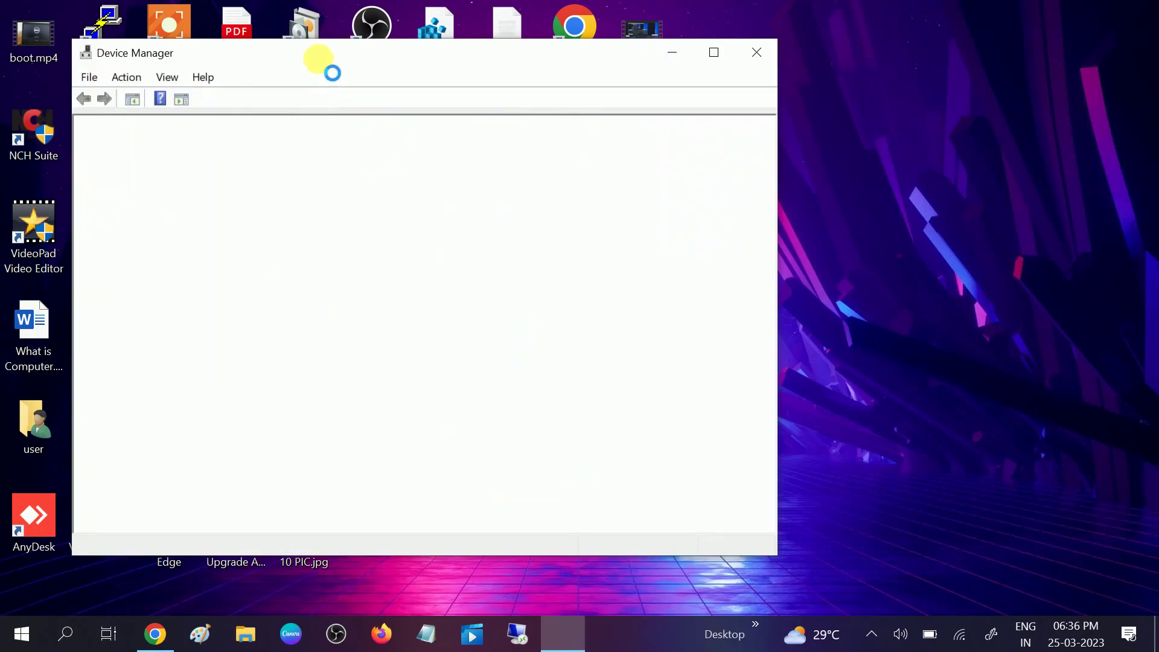
pyautogui.moveTo(317, 59); pyautogui.dragTo(552, 76)
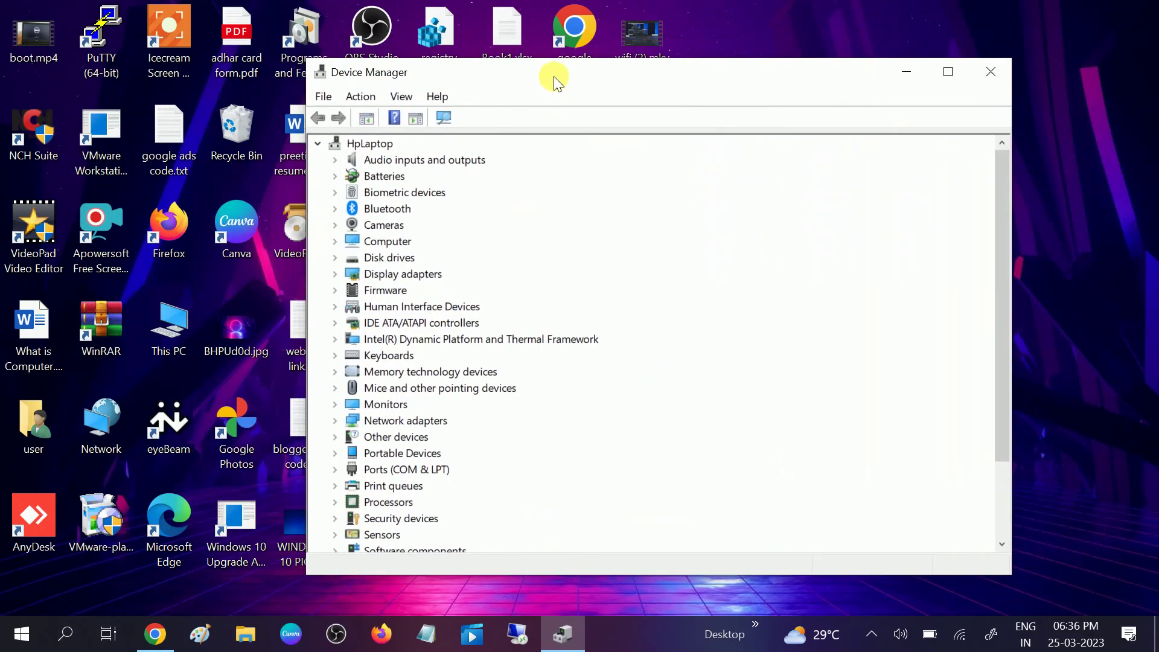
# Expand Biometric devices, show hidden devices, and select Windows Hello Face Software Device
pyautogui.click(338, 193)
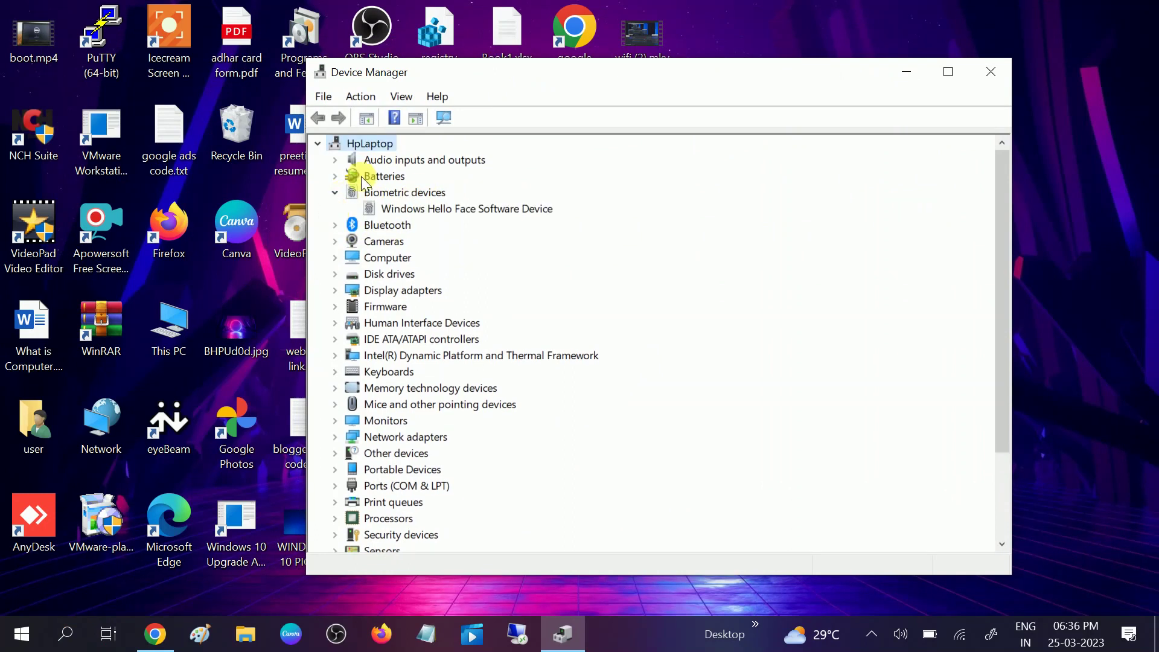
pyautogui.click(400, 98)
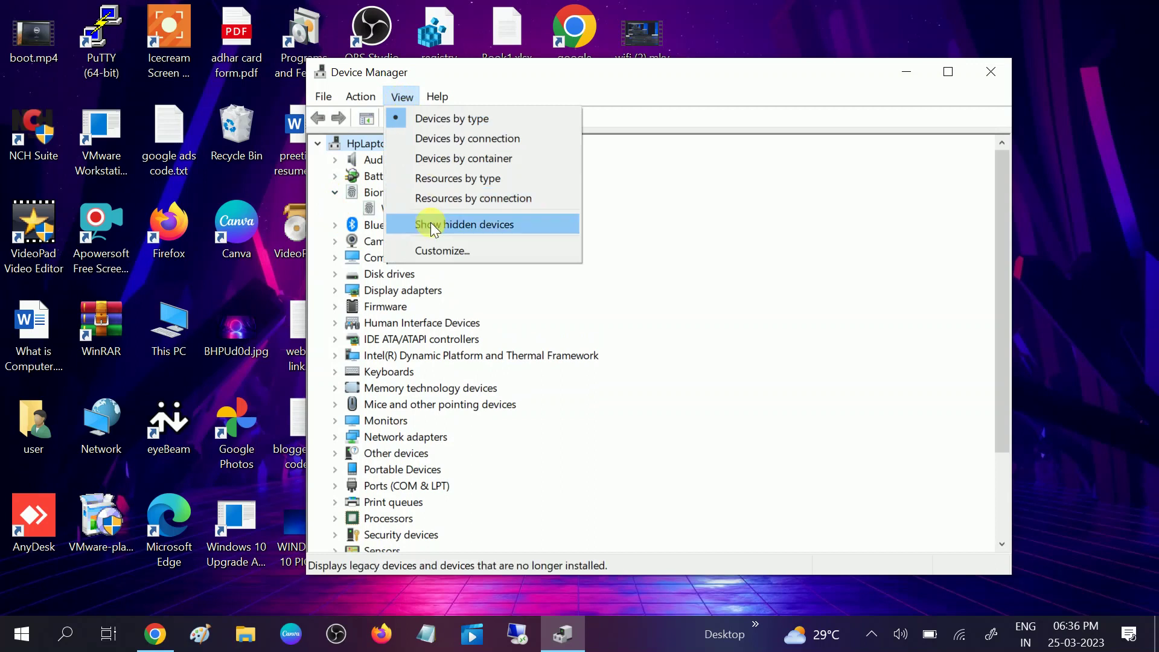
pyautogui.click(498, 224)
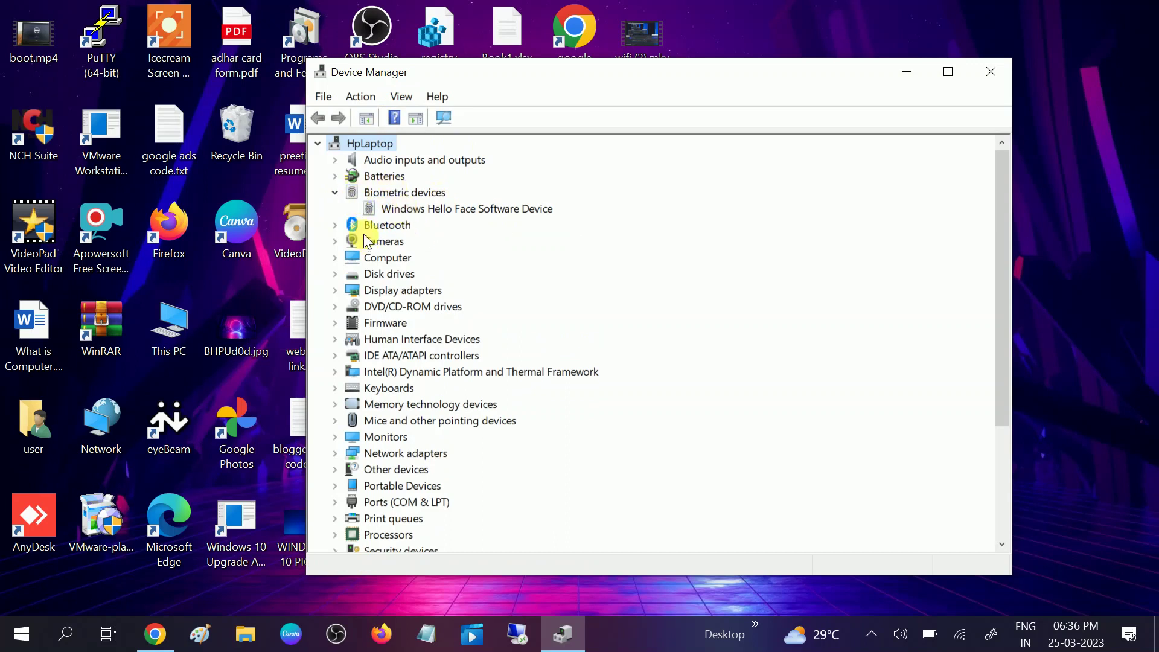
pyautogui.click(395, 213)
# Try an automatic driver search for the Windows Hello Face Software Device
pyautogui.rightClick(393, 213)
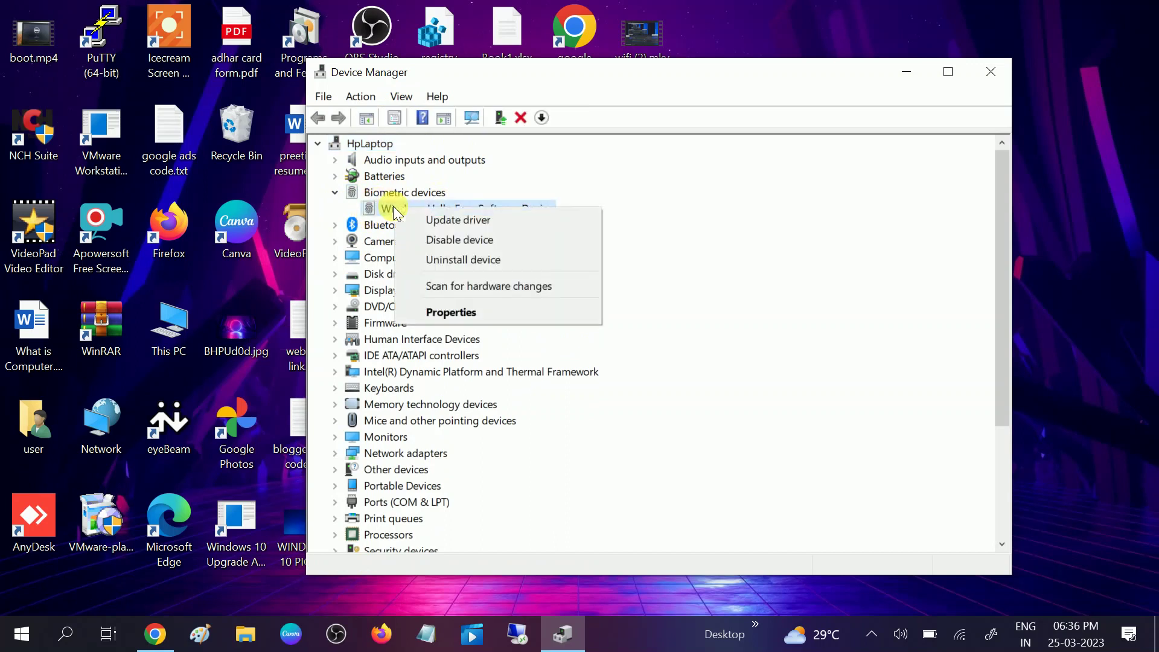
pyautogui.click(457, 220)
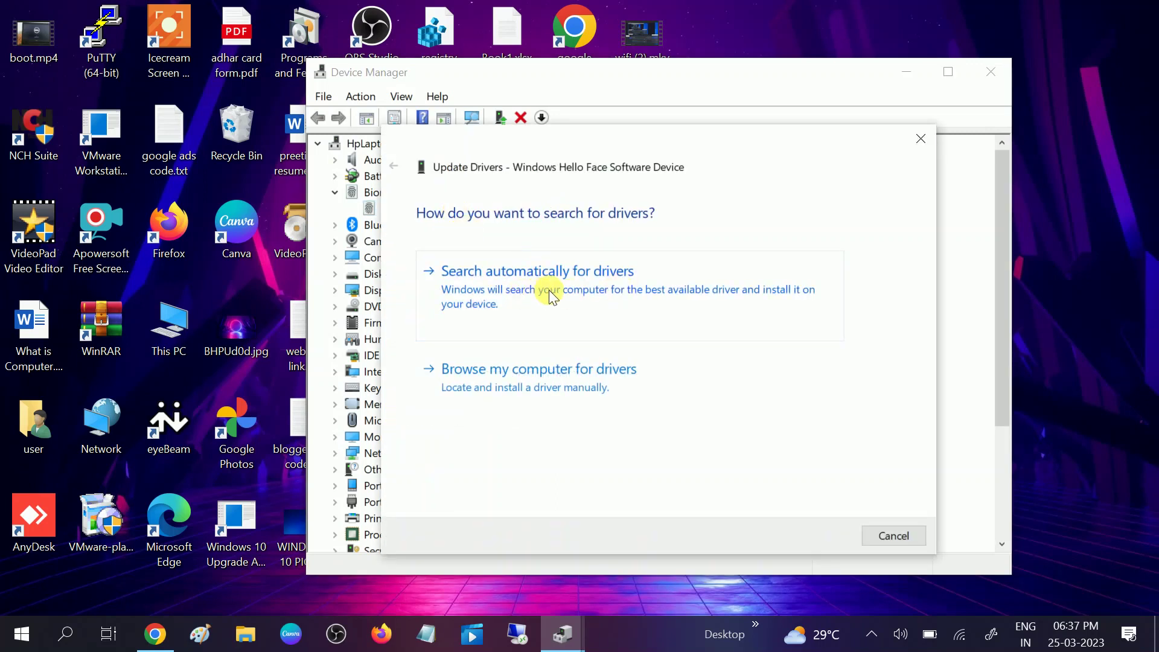
pyautogui.click(551, 296)
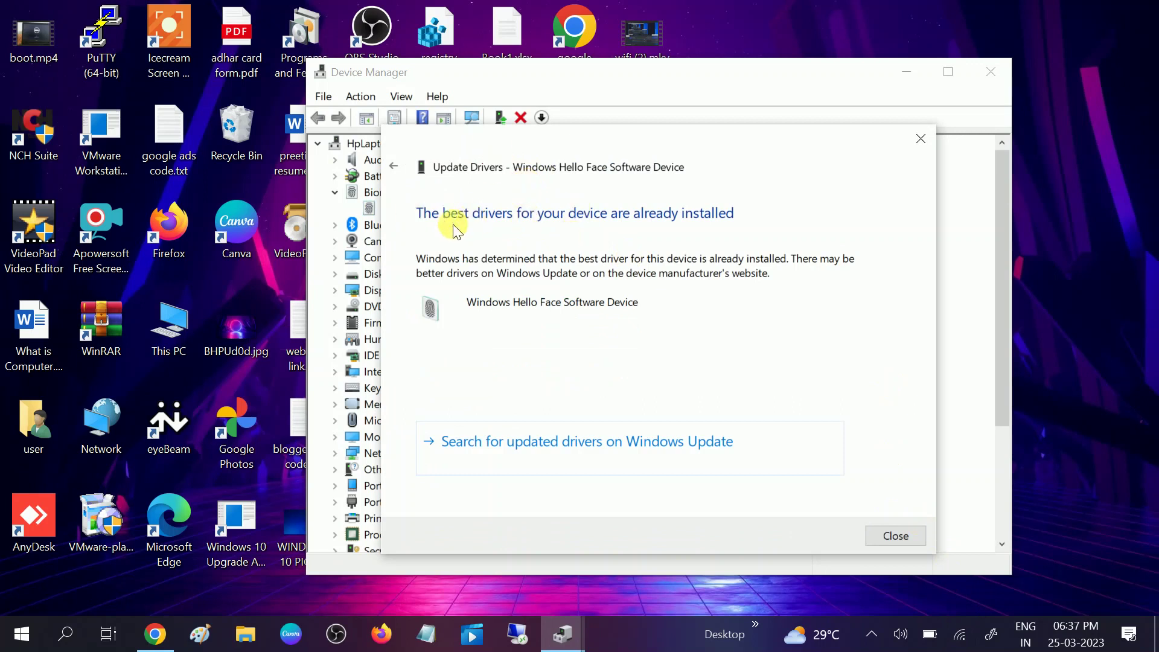
pyautogui.click(891, 535)
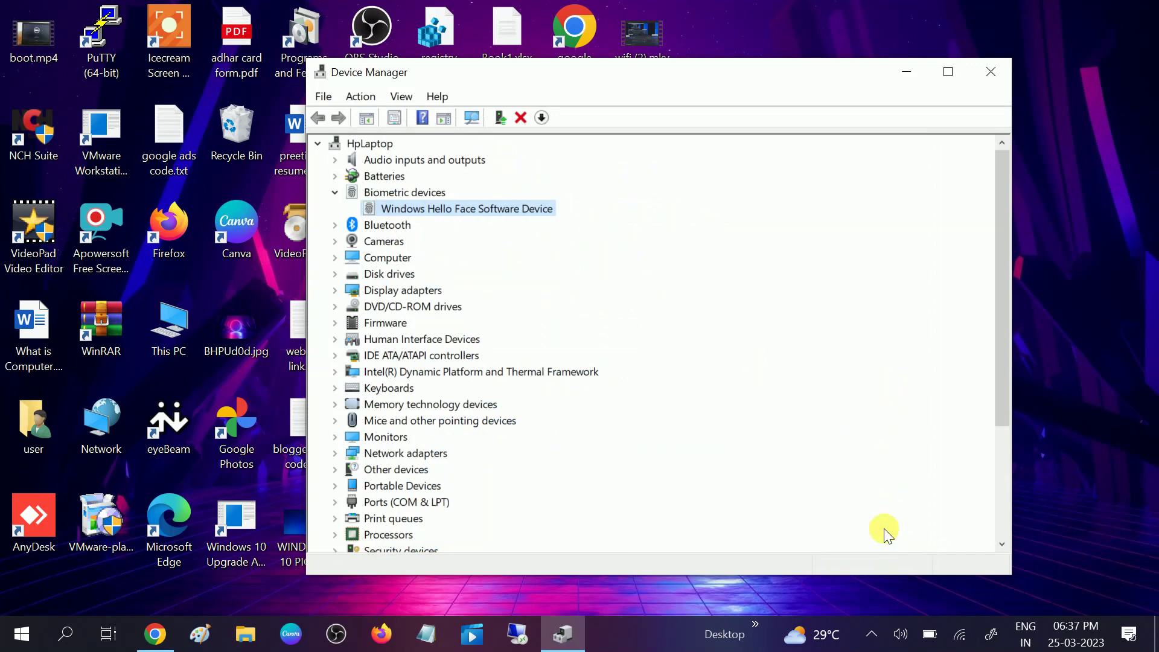
# Install driver version 10.0.19041.1348 manually from drivers already on the computer
pyautogui.rightClick(483, 207)
pyautogui.click(527, 222)
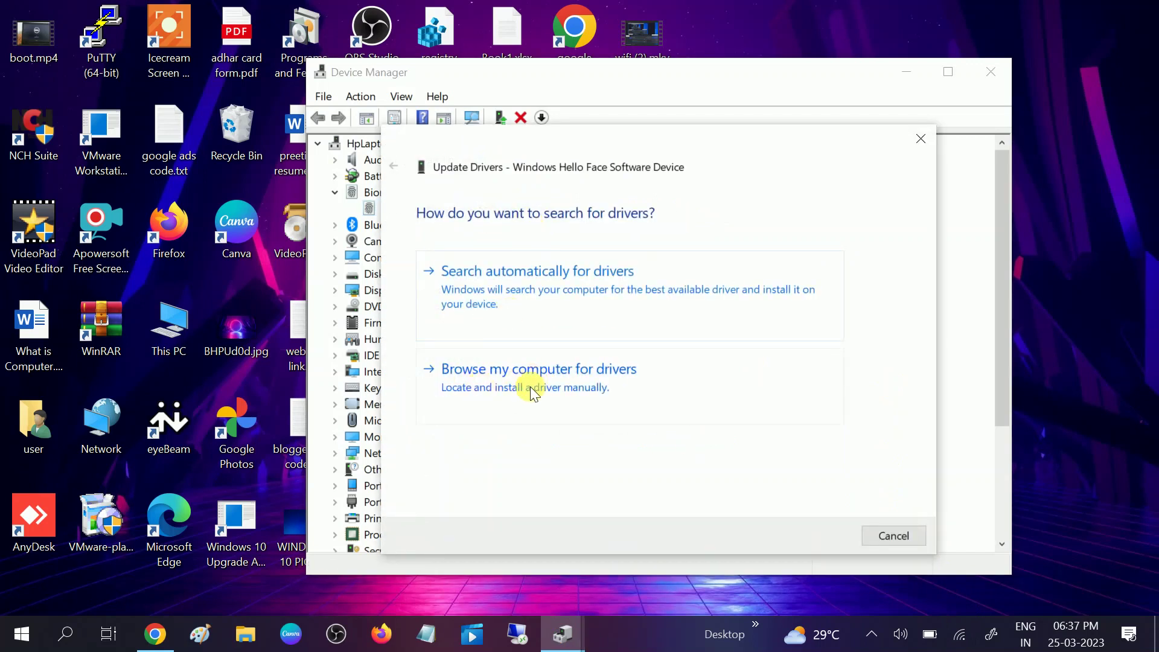
pyautogui.click(529, 386)
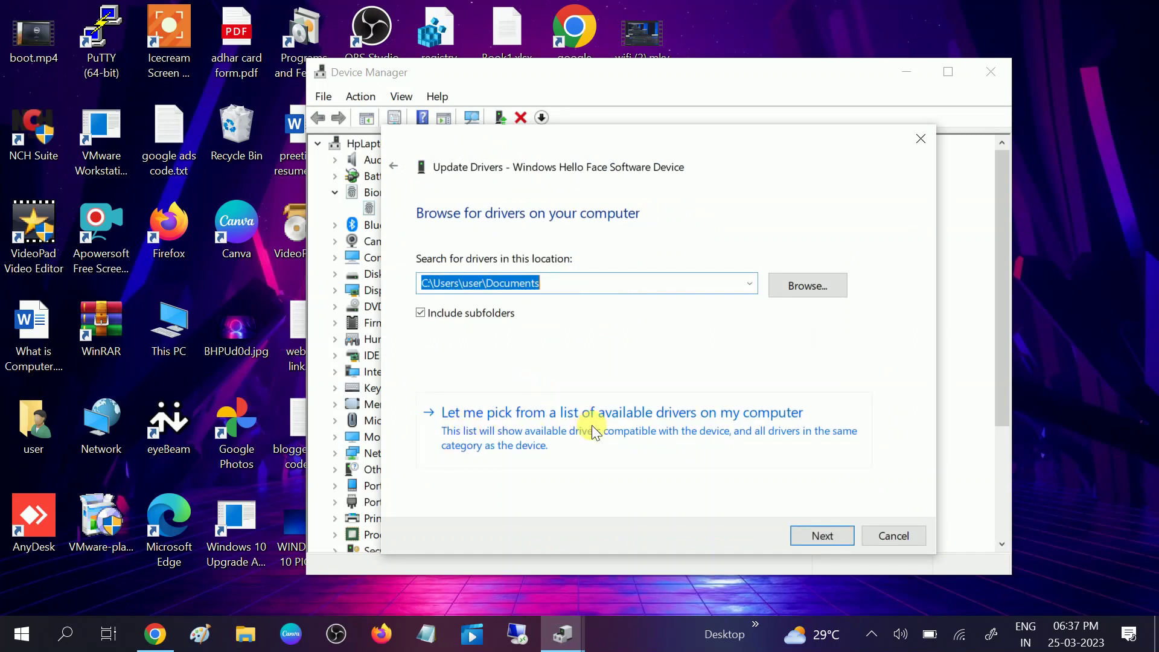
pyautogui.click(591, 425)
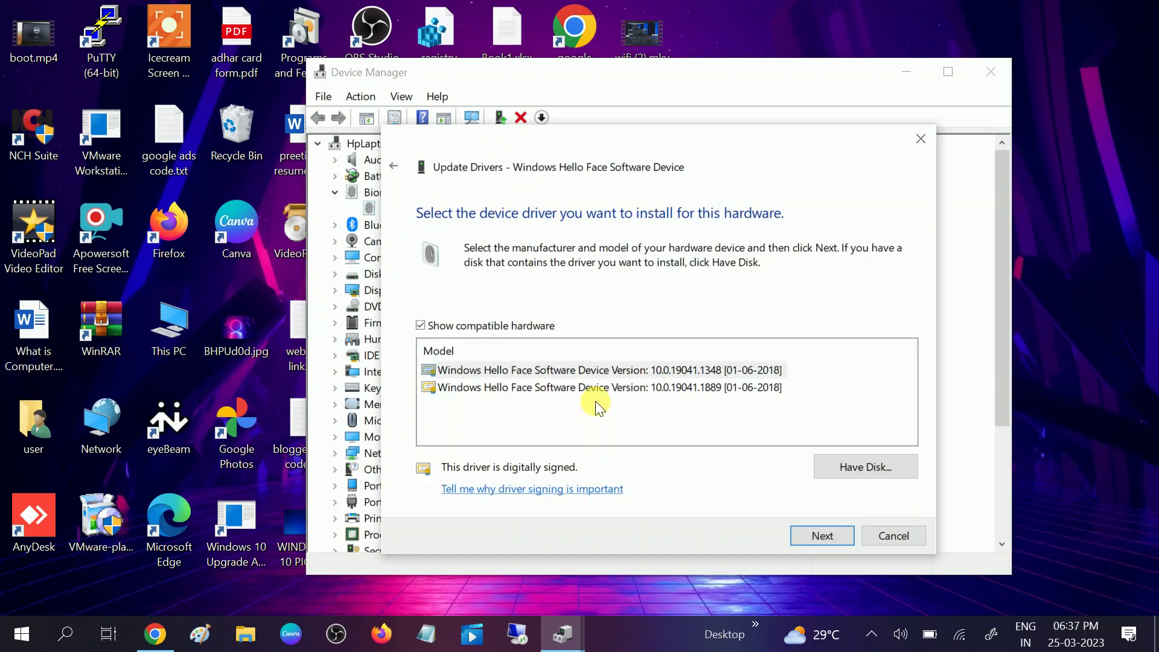
pyautogui.click(606, 370)
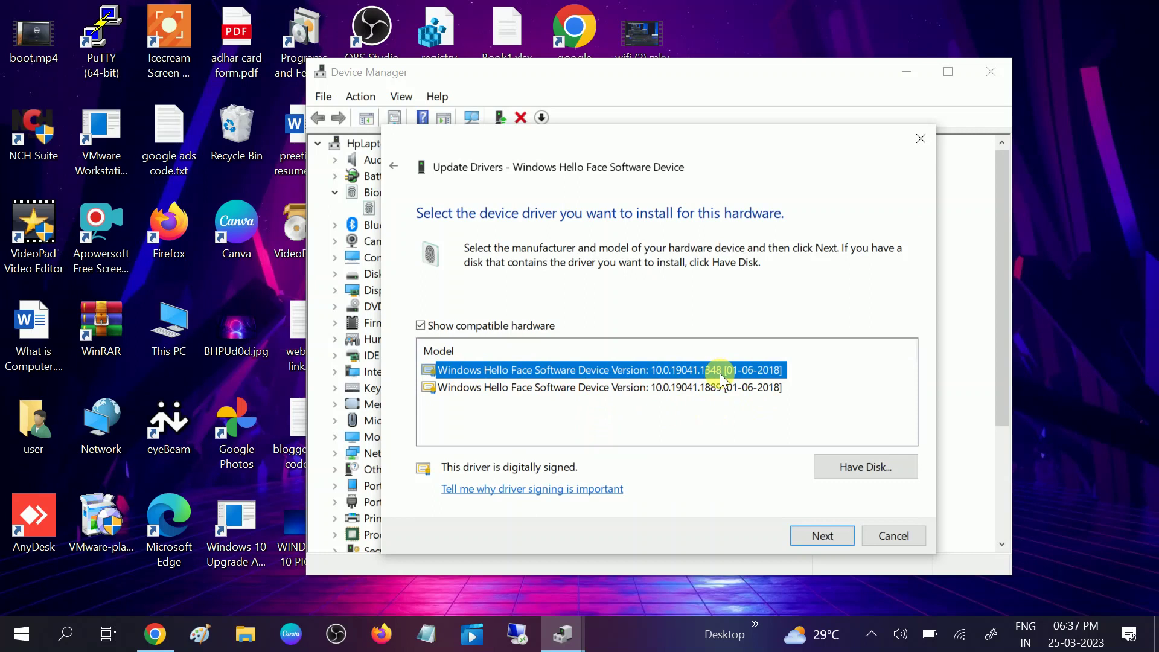
pyautogui.click(824, 533)
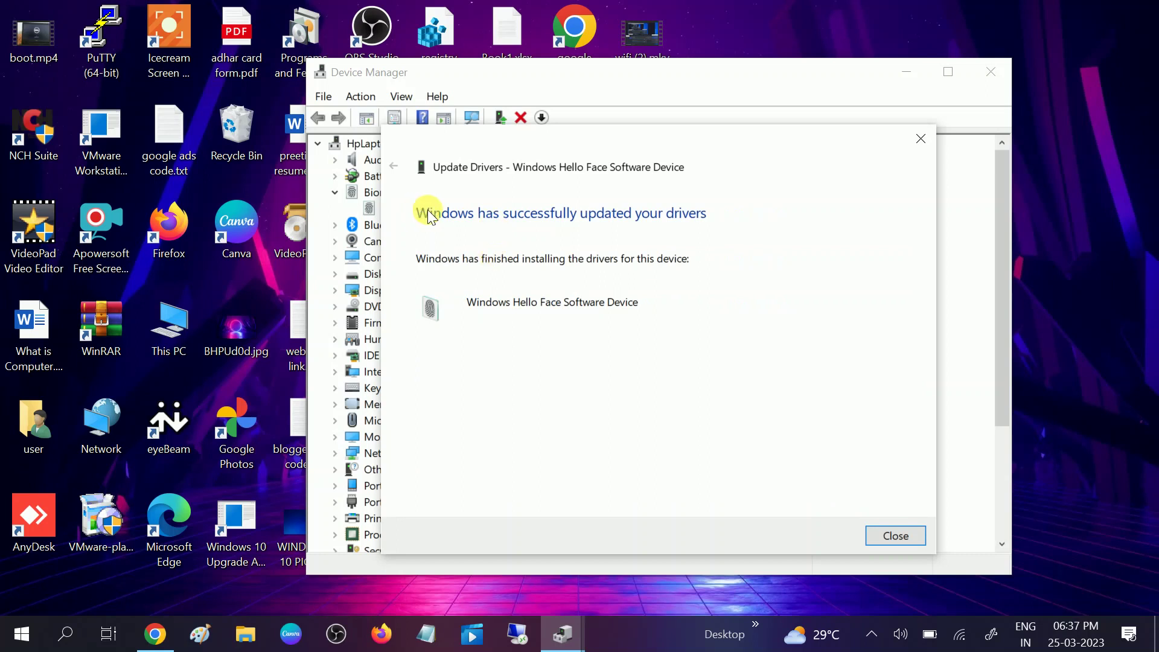
pyautogui.click(910, 536)
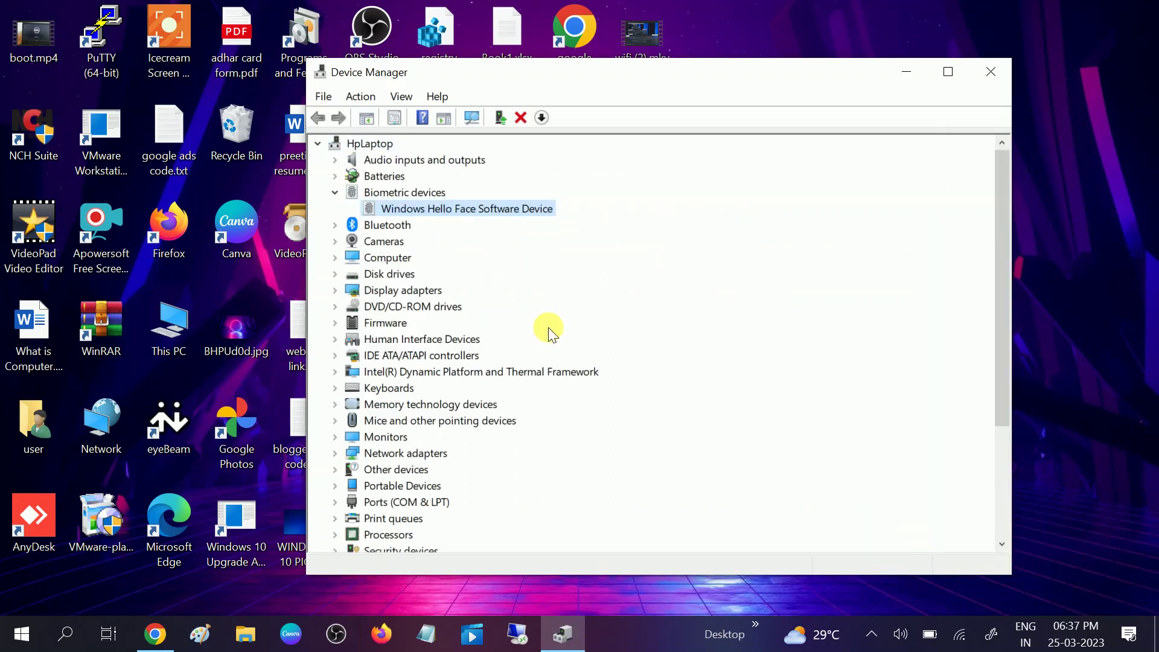
# Close Device Manager, refresh the desktop, and view Start's power options without restarting
pyautogui.click(990, 73)
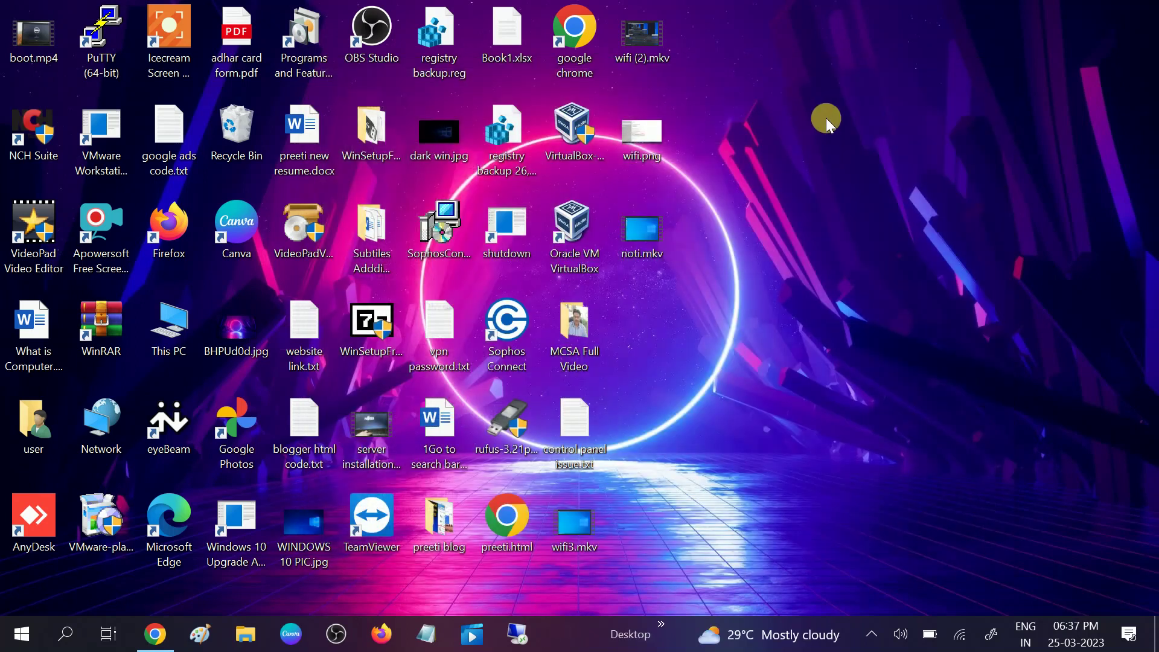
pyautogui.rightClick(824, 120)
pyautogui.click(861, 176)
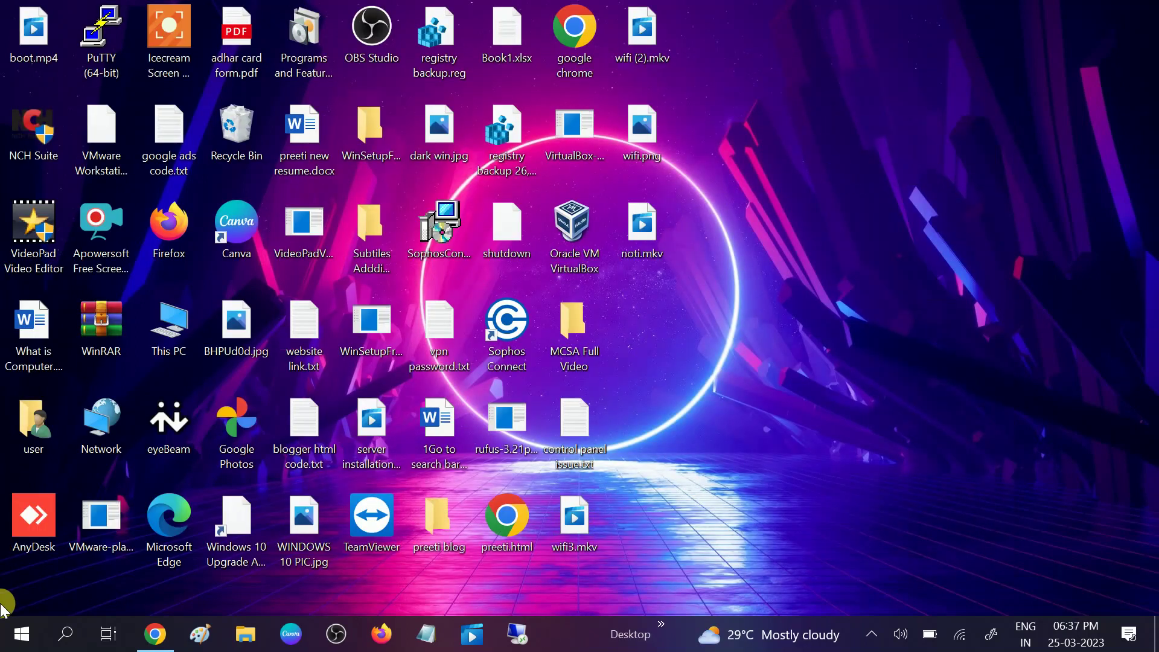
pyautogui.click(23, 639)
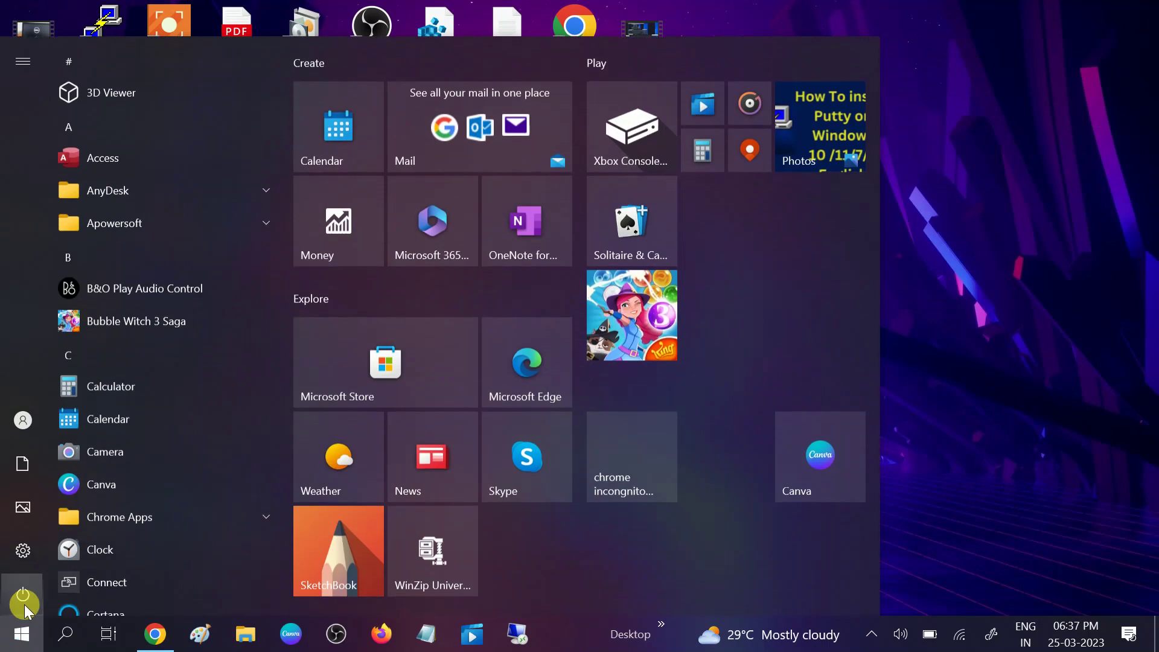
pyautogui.click(24, 604)
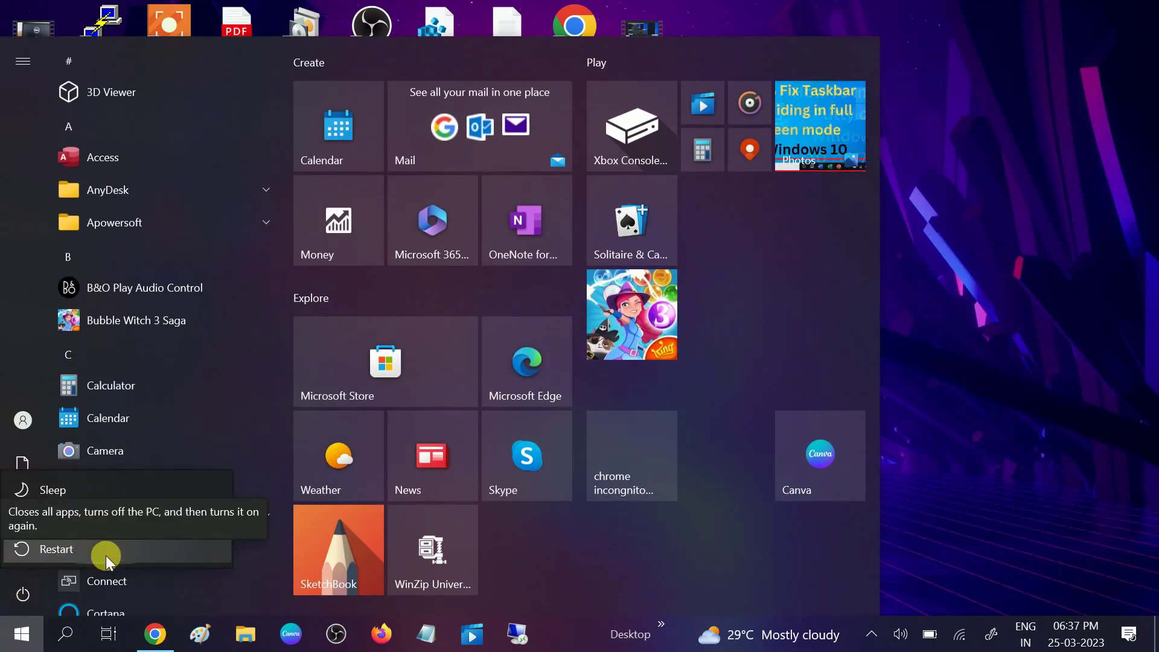
pyautogui.click(991, 345)
pyautogui.click(991, 345)
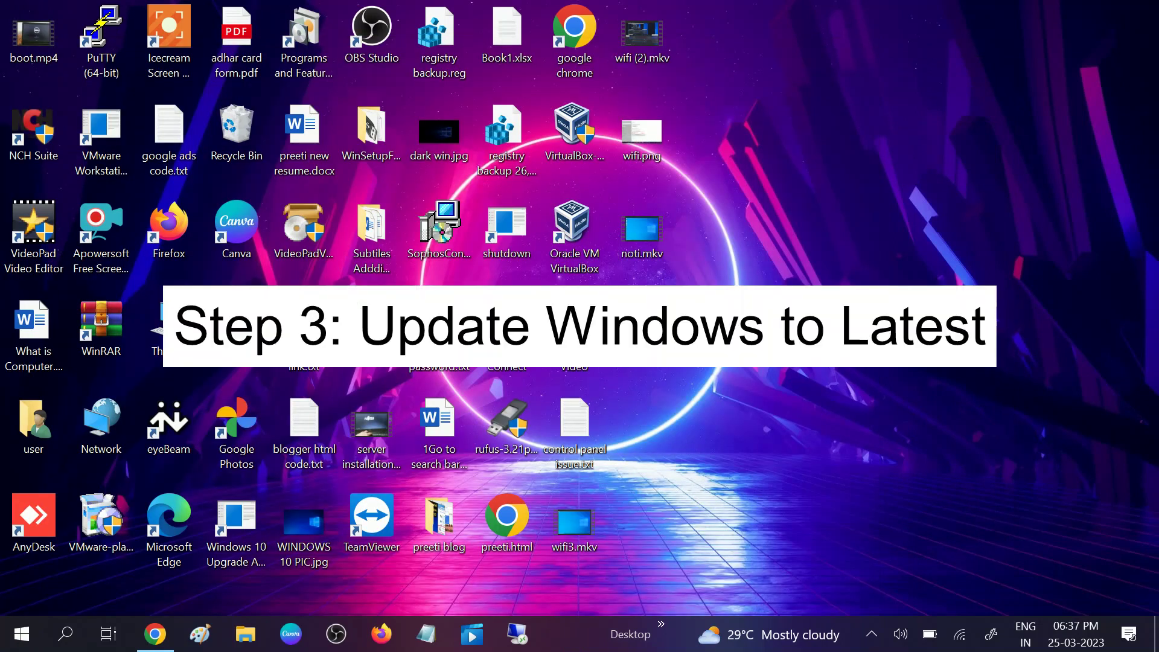
# From the Start menu, open Settings > Update & Security to check Windows Update status
pyautogui.click(24, 633)
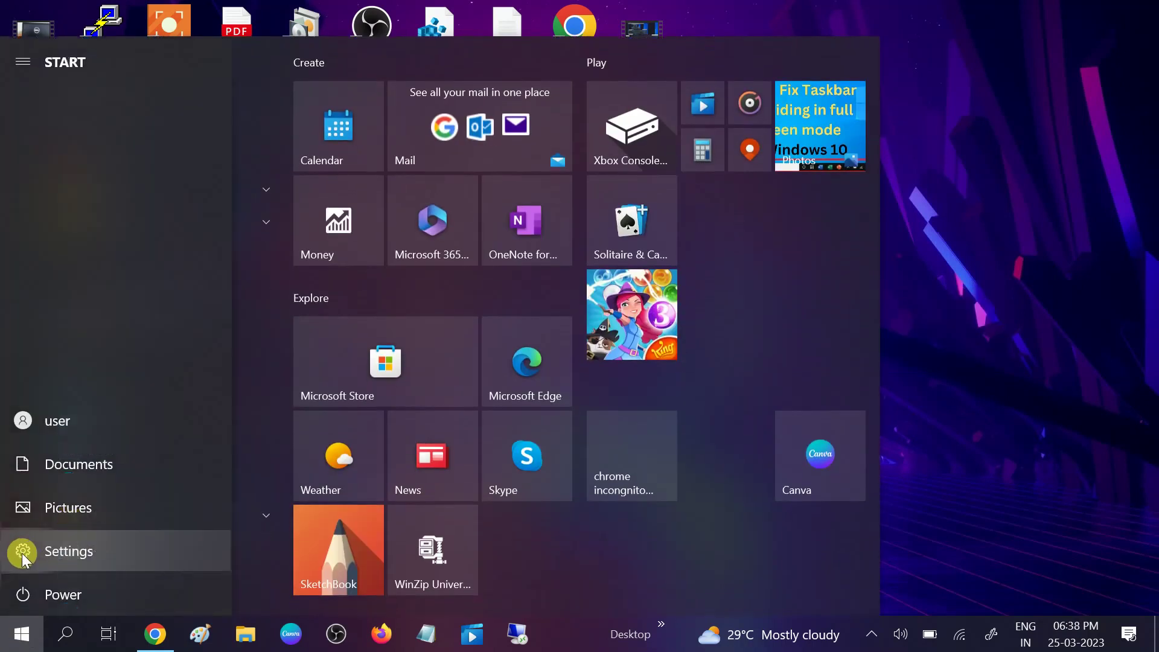
pyautogui.click(22, 553)
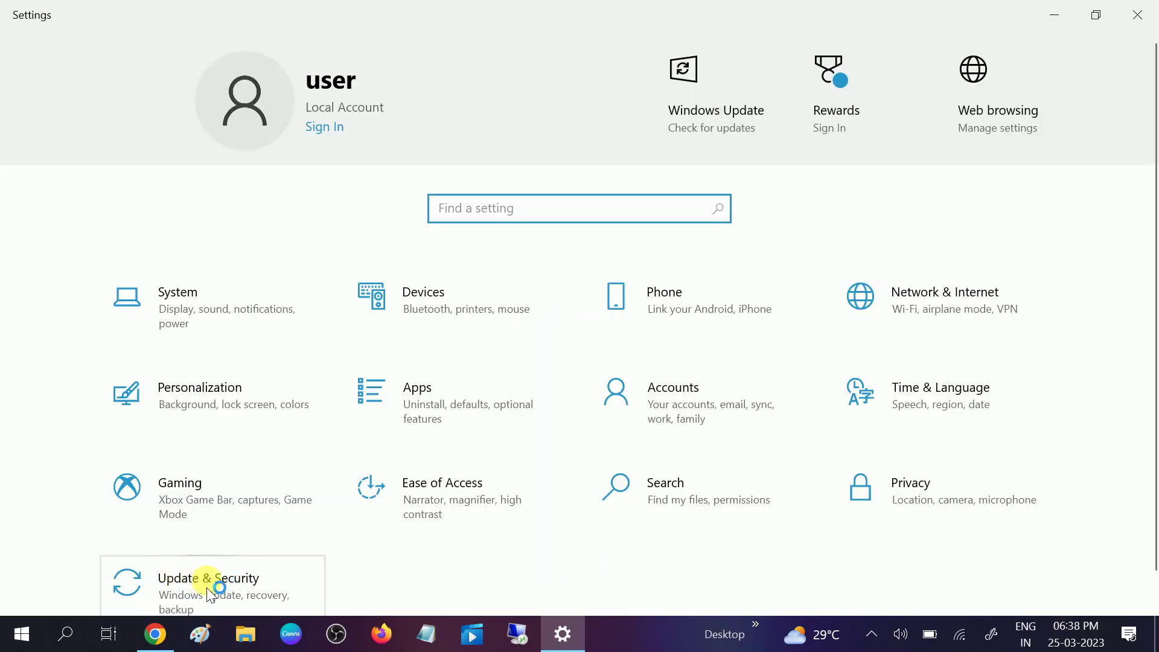
pyautogui.scroll(-1, 207, 582)
pyautogui.click(214, 560)
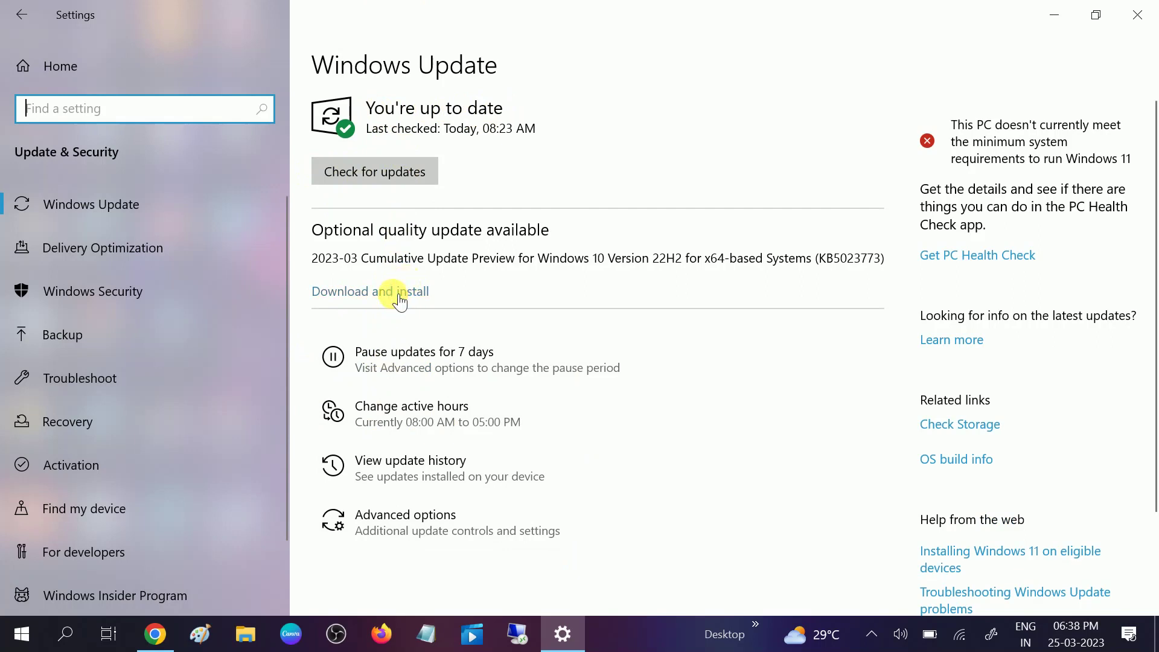
pyautogui.press('super+r')
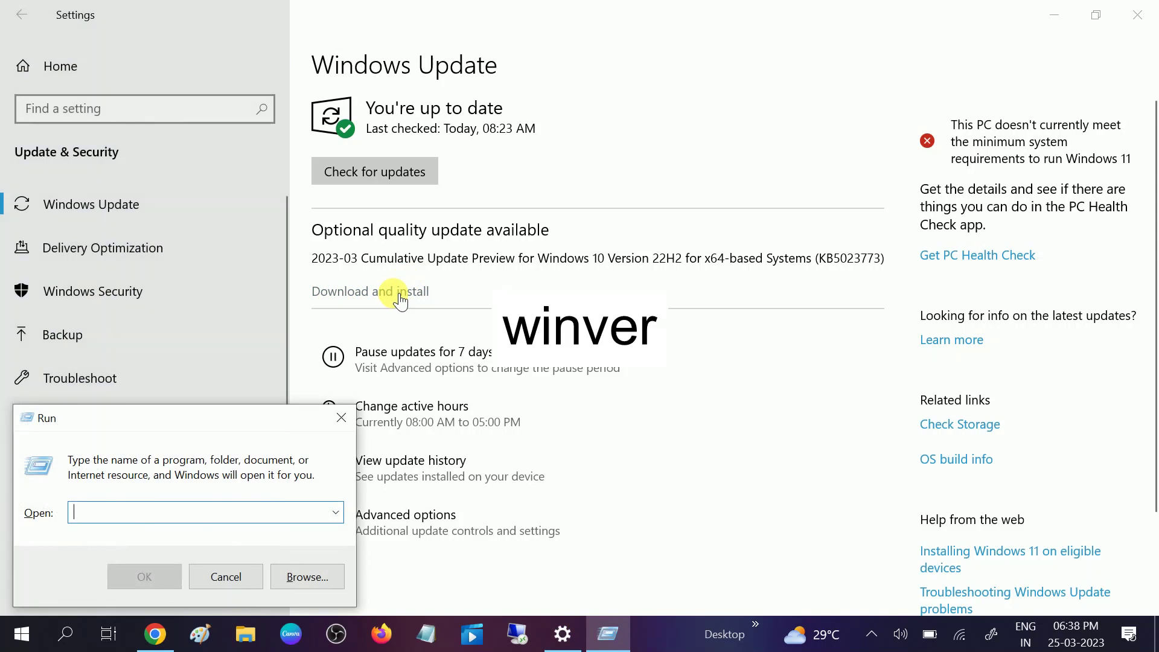
pyautogui.write('win')
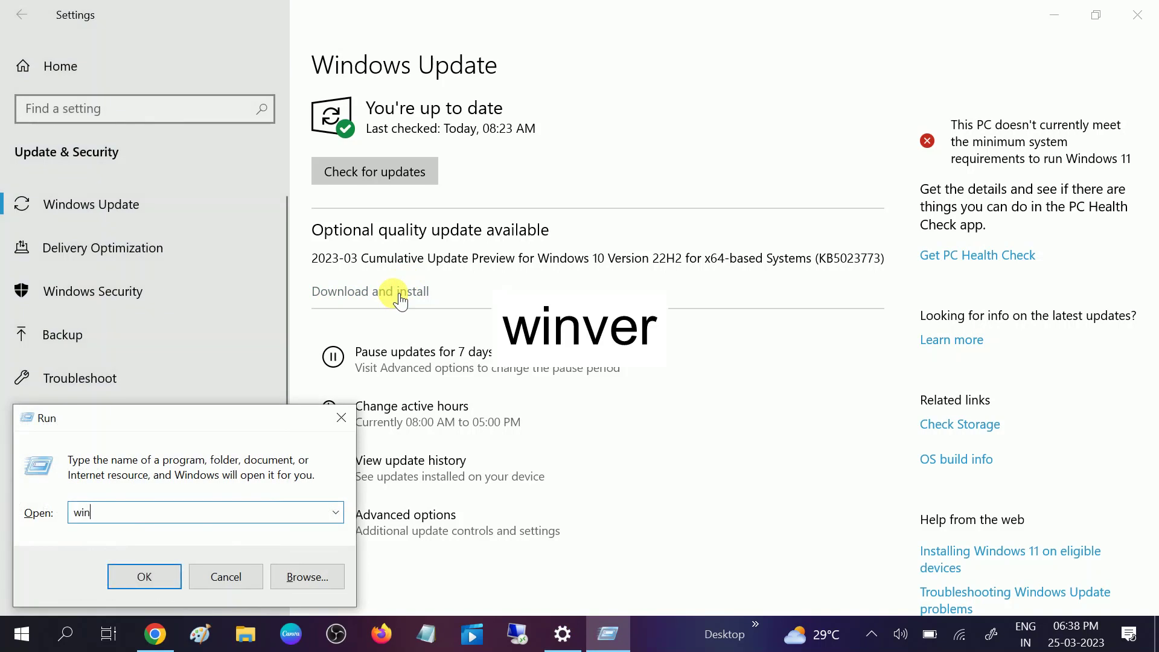
pyautogui.write('ver')
pyautogui.press('Return')
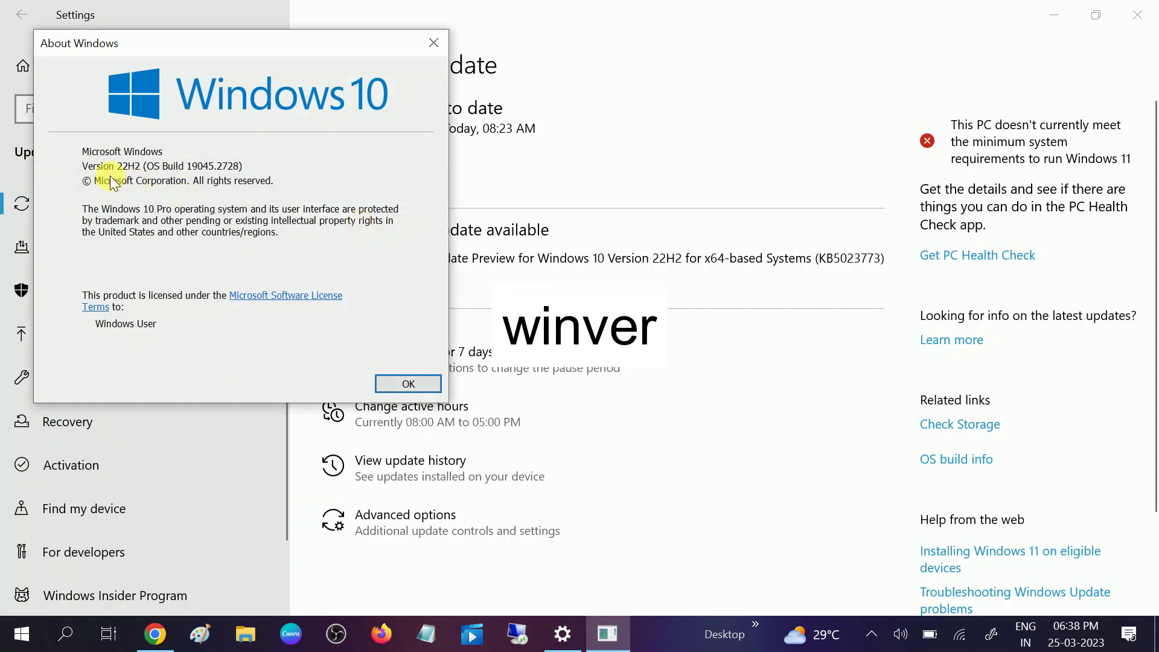
pyautogui.moveTo(233, 82); pyautogui.dragTo(360, 118)
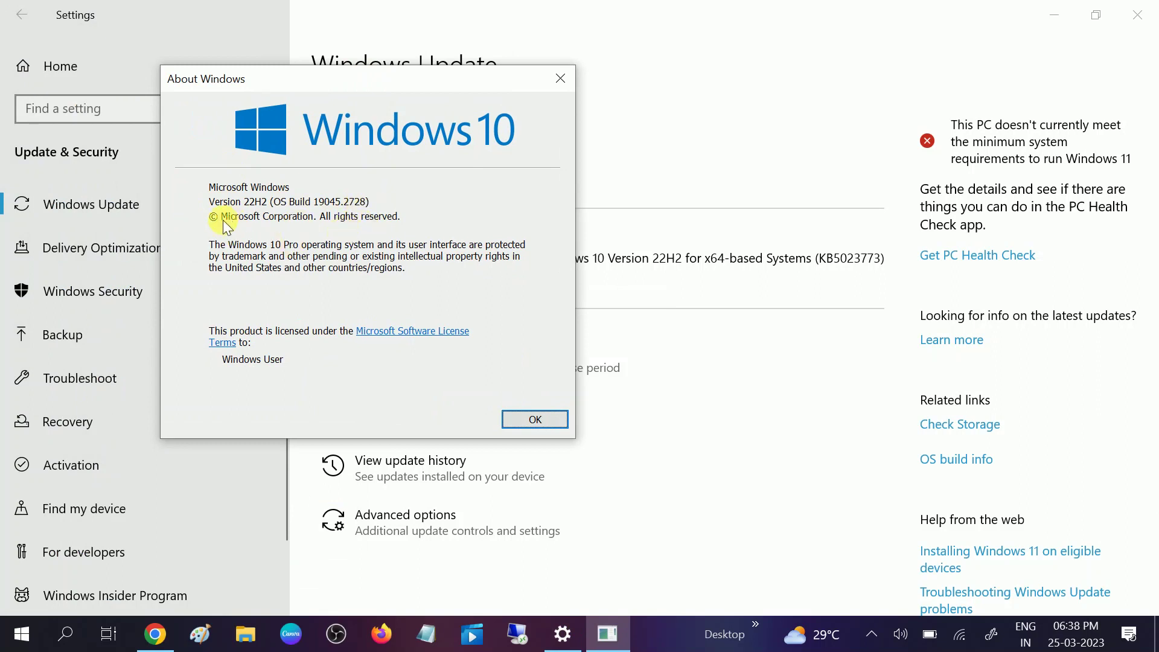
pyautogui.click(566, 78)
# Close the Settings window and refresh the desktop
pyautogui.click(1136, 15)
pyautogui.rightClick(870, 222)
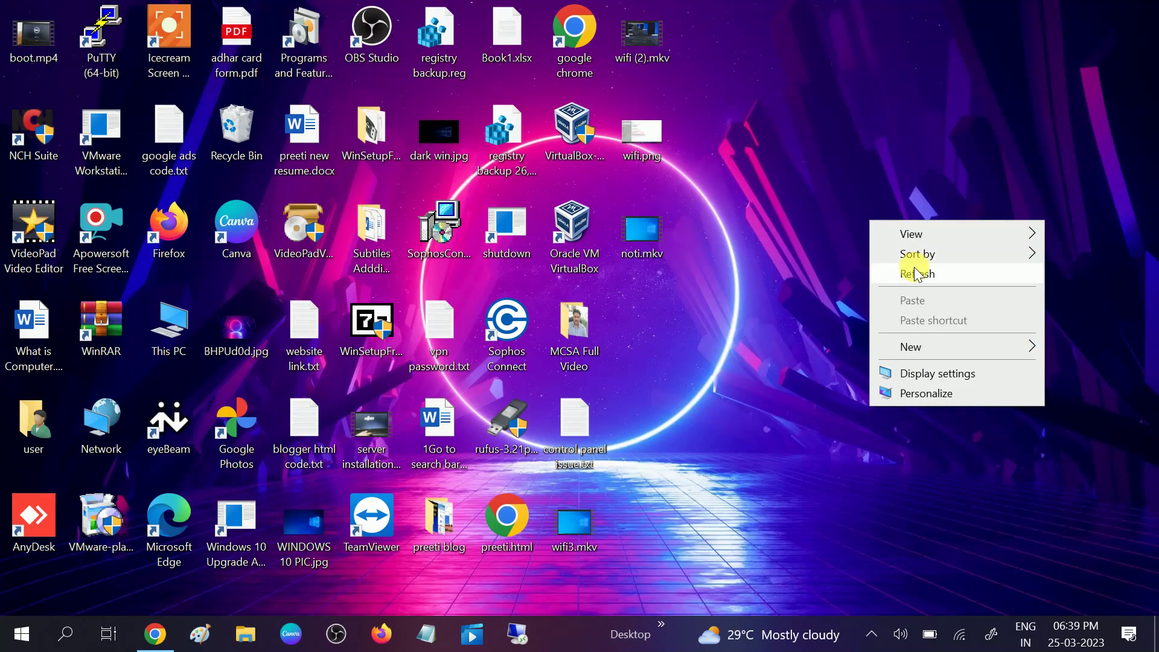
pyautogui.click(914, 273)
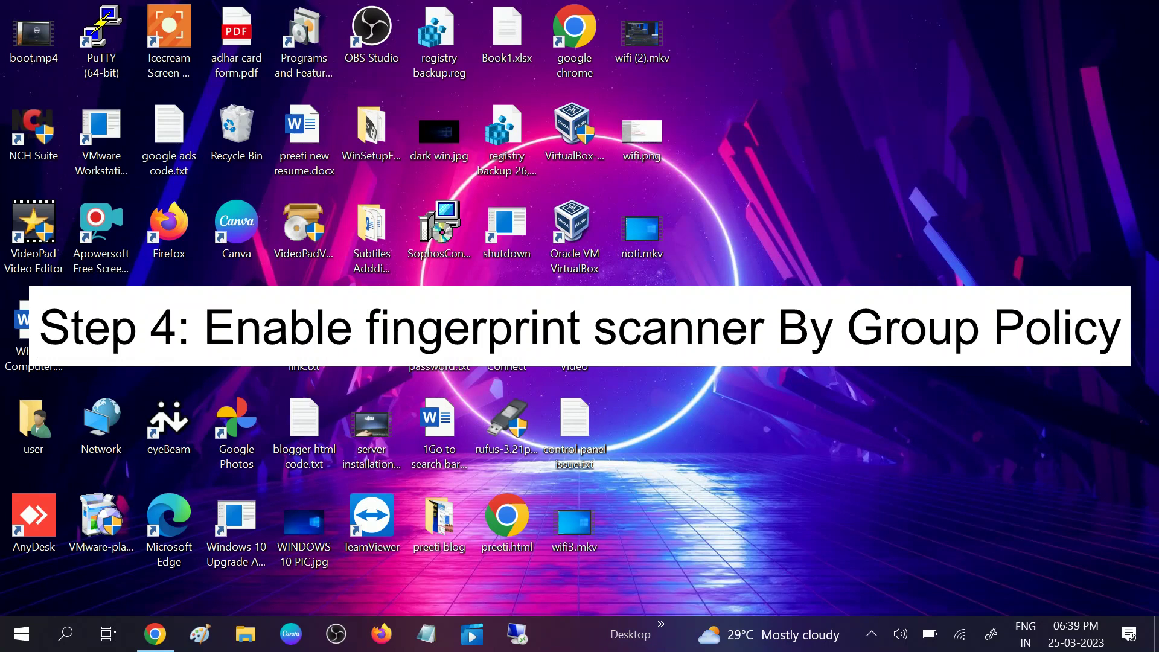
# Search for 'group policy' and launch the Edit group policy result
pyautogui.click(68, 635)
pyautogui.write('g')
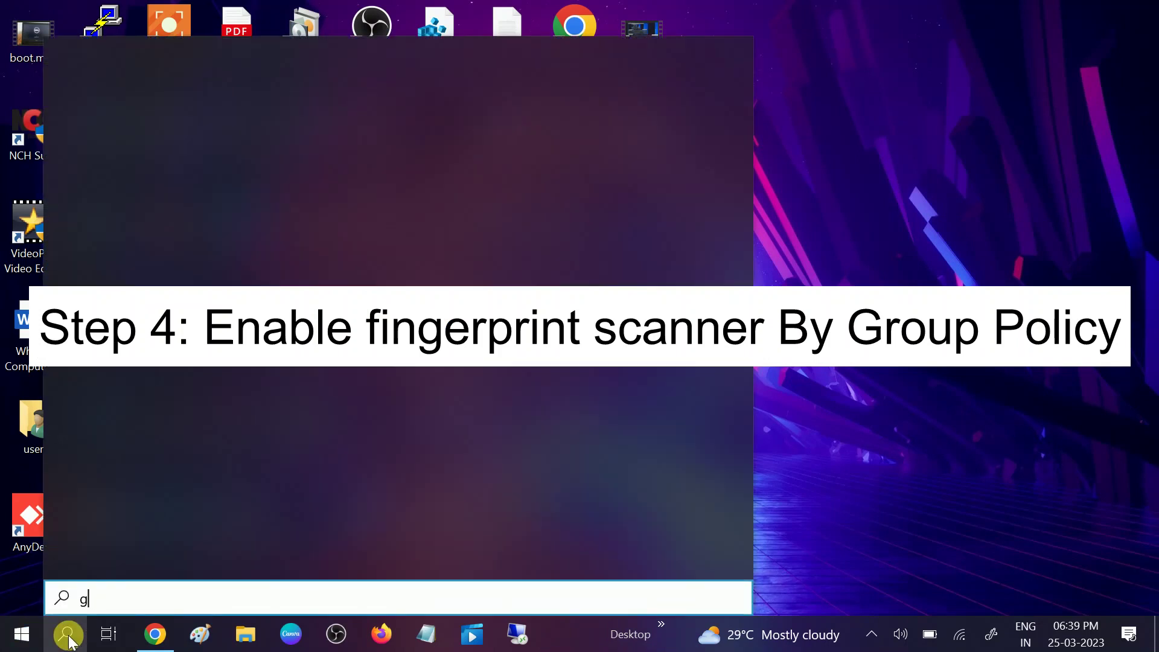
pyautogui.write('ro')
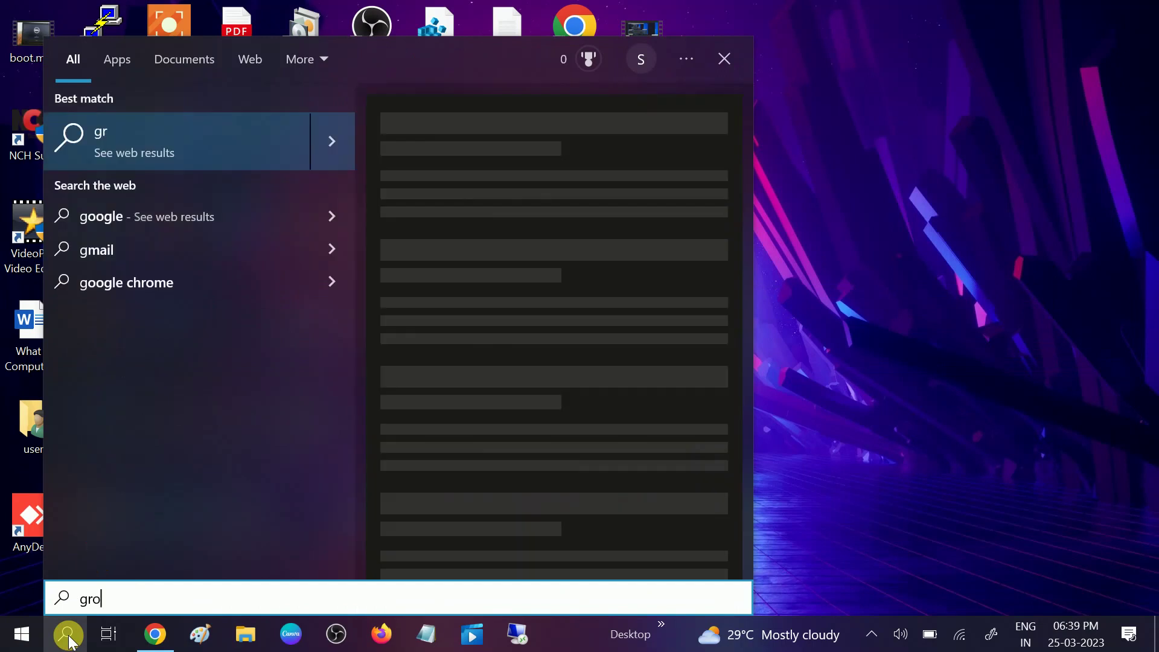
pyautogui.write('up policy')
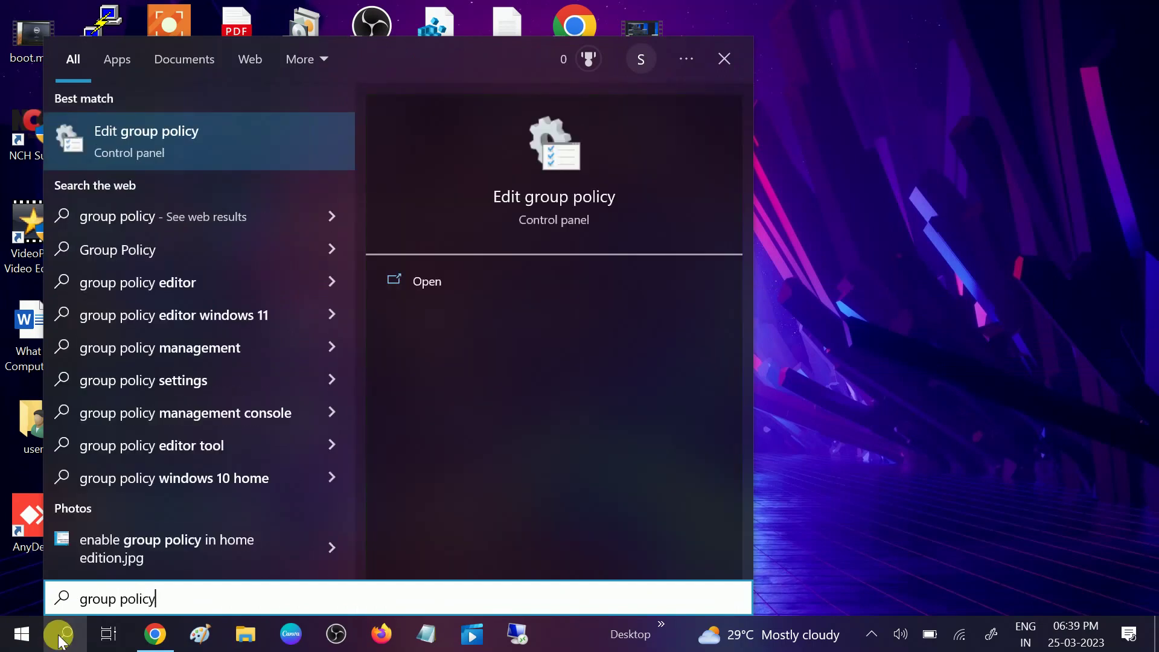
pyautogui.click(194, 137)
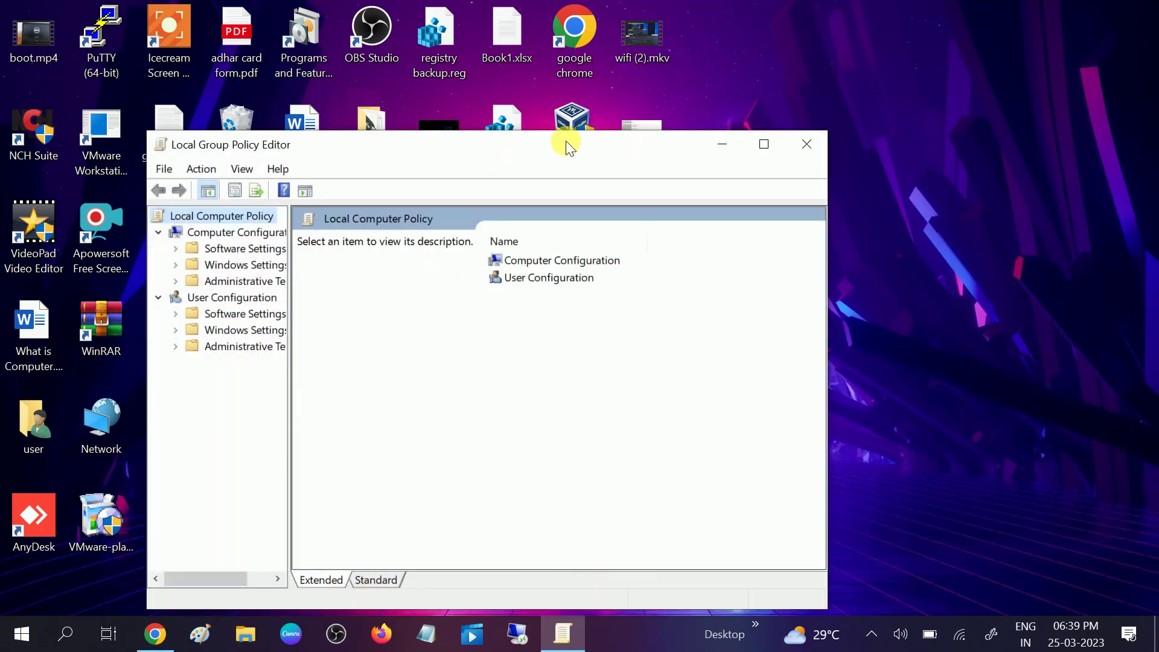
# Maximize the editor and open Computer Configuration > Administrative Templates > Windows Components > Biometrics
pyautogui.moveTo(579, 148); pyautogui.dragTo(690, 106)
pyautogui.click(873, 104)
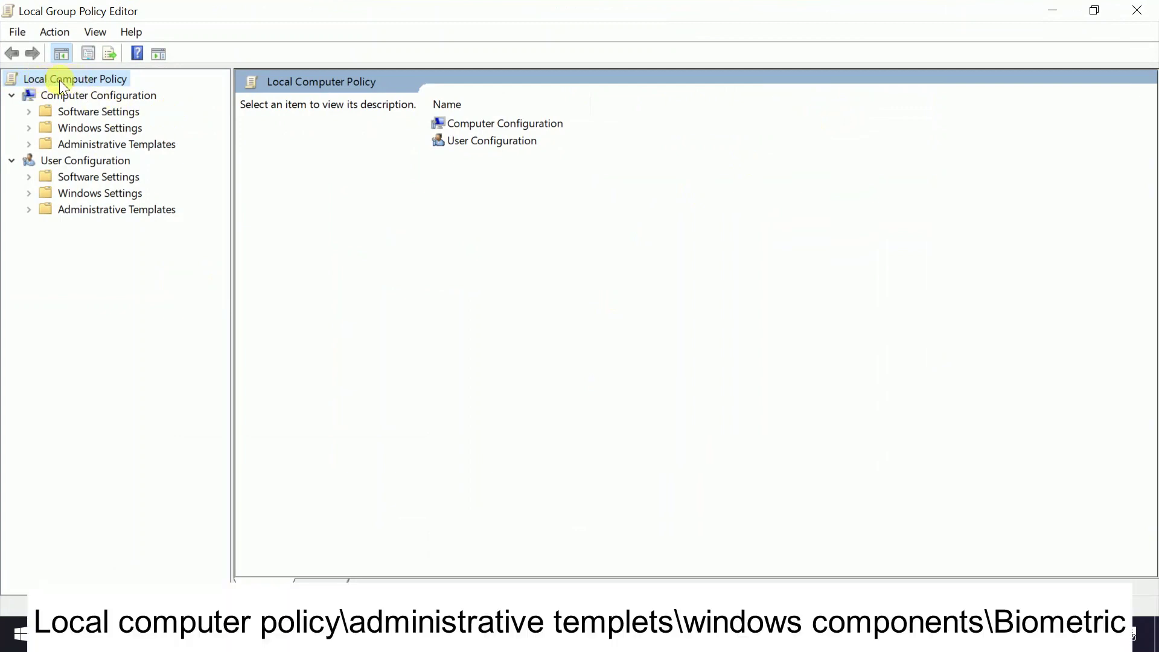
pyautogui.doubleClick(79, 147)
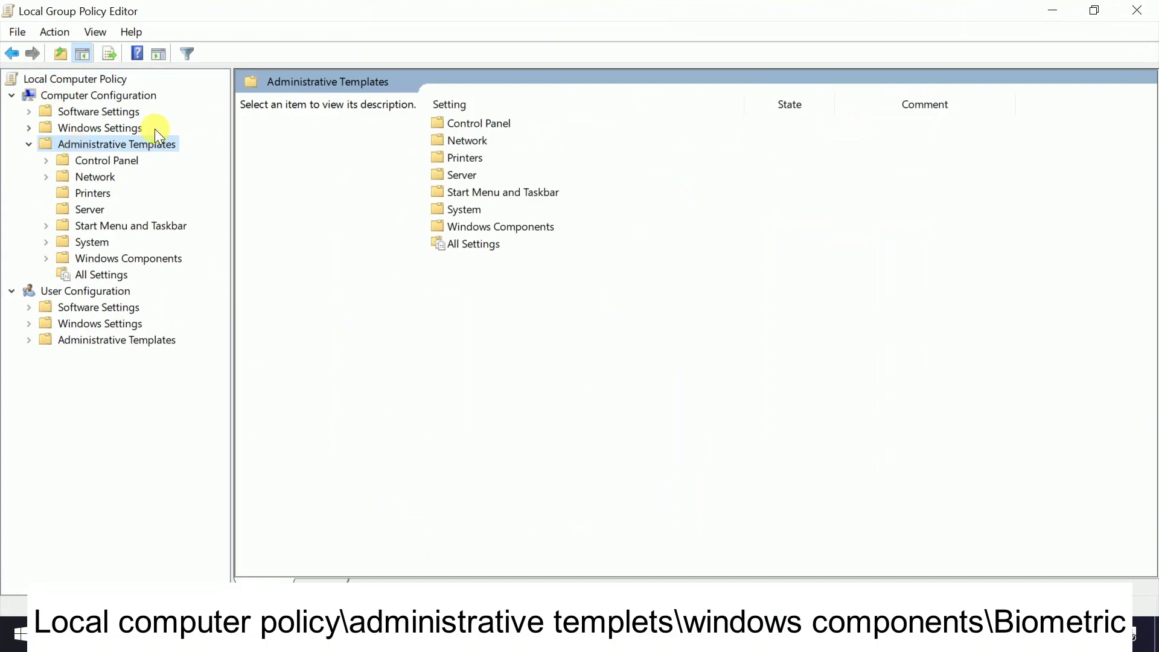
pyautogui.doubleClick(71, 255)
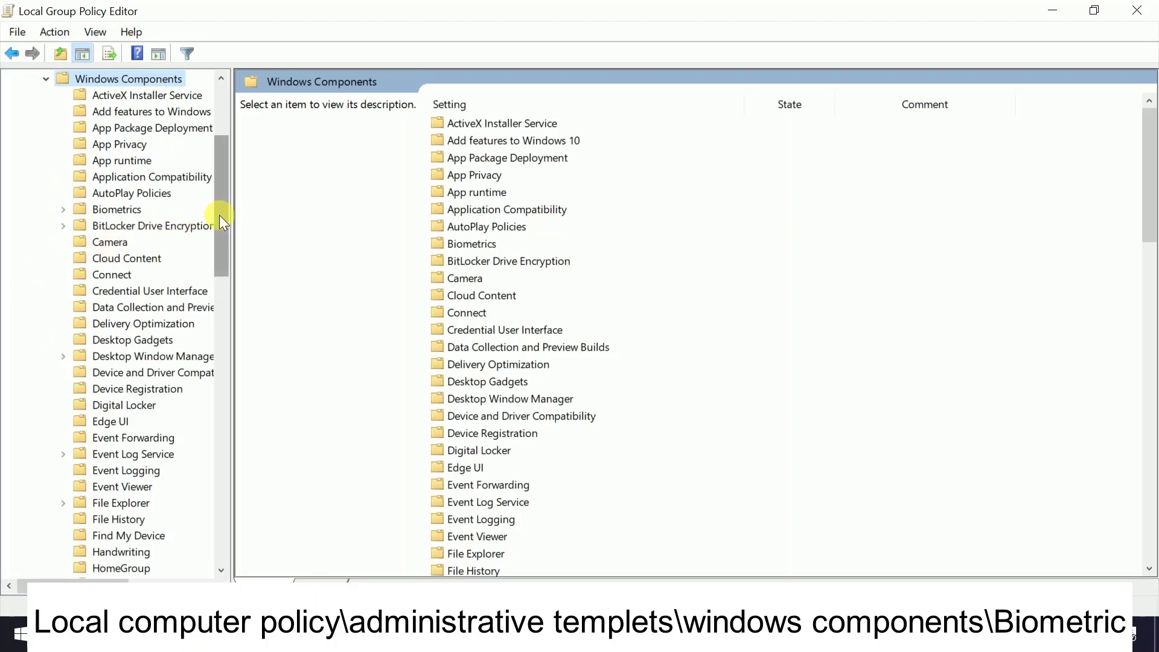
pyautogui.moveTo(219, 215); pyautogui.dragTo(226, 186)
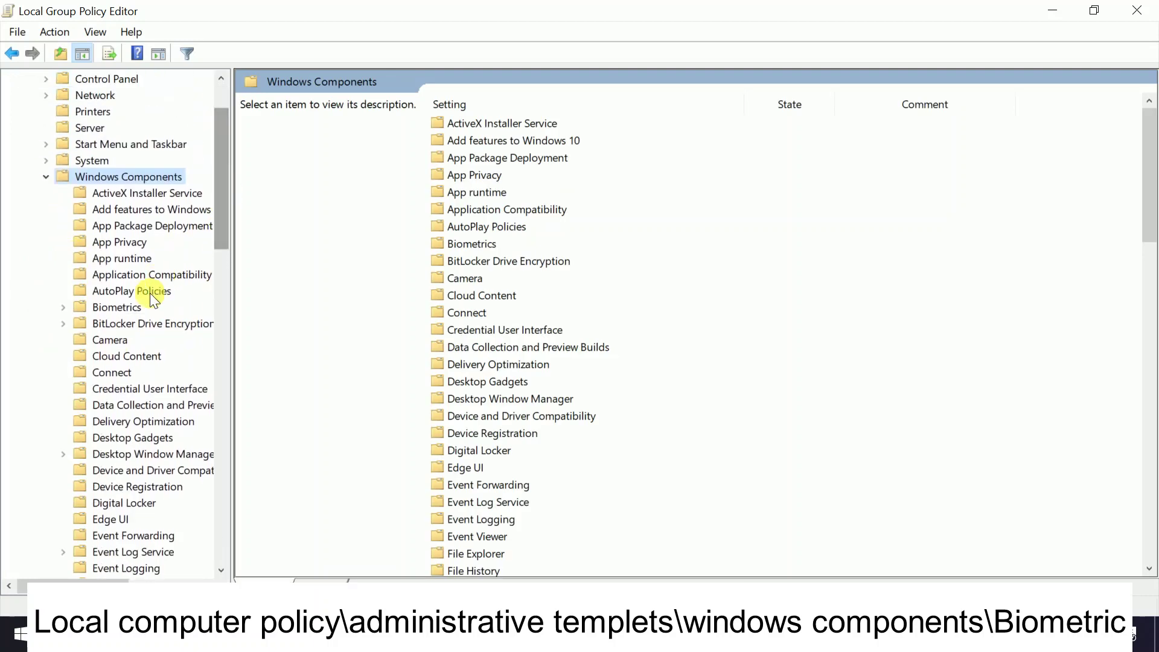
pyautogui.doubleClick(103, 305)
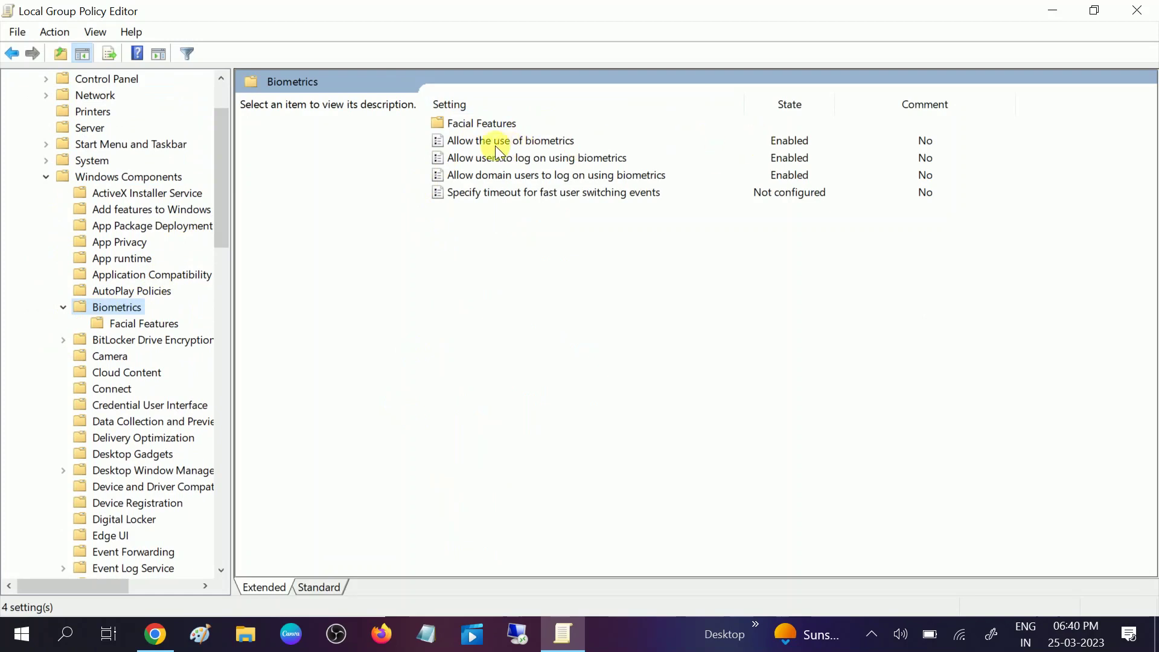
# Enable the 'Allow the use of biometrics' and 'Allow users to log on using biometrics' policies
pyautogui.click(538, 142)
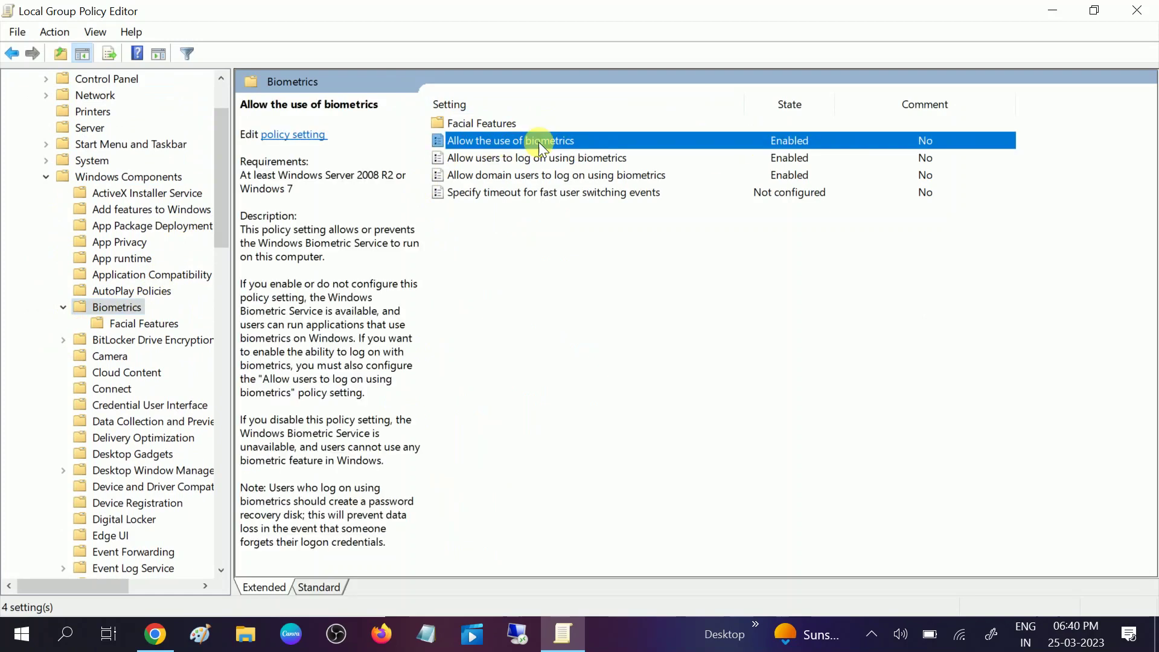
pyautogui.doubleClick(538, 142)
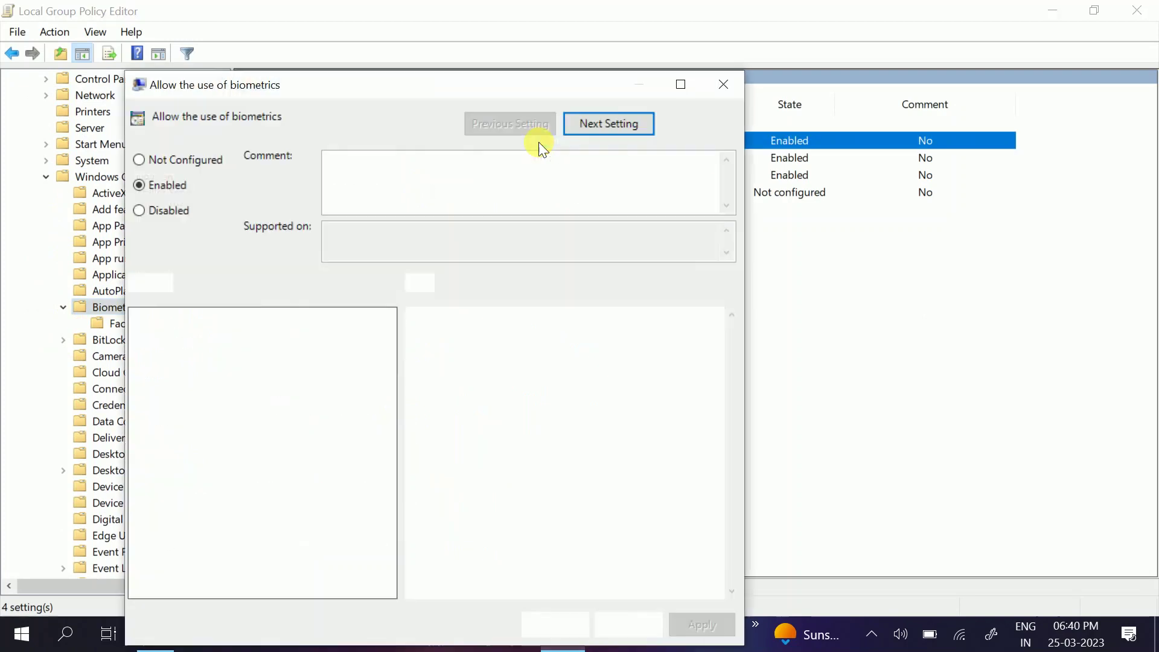
pyautogui.click(534, 623)
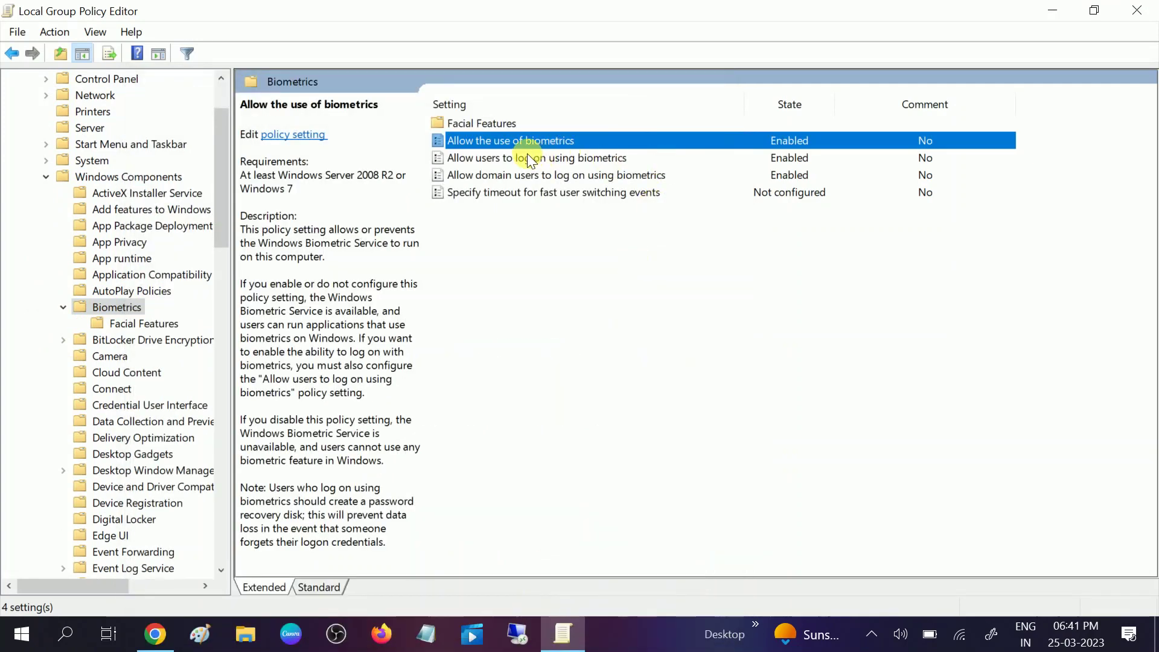
pyautogui.doubleClick(518, 158)
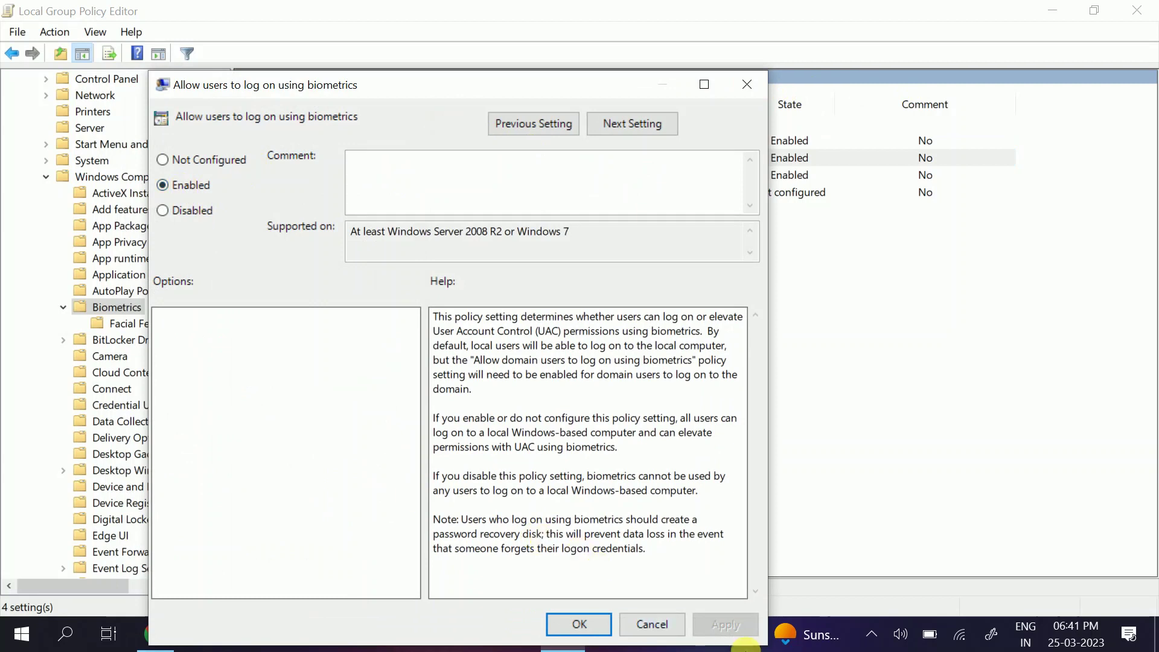
pyautogui.click(575, 622)
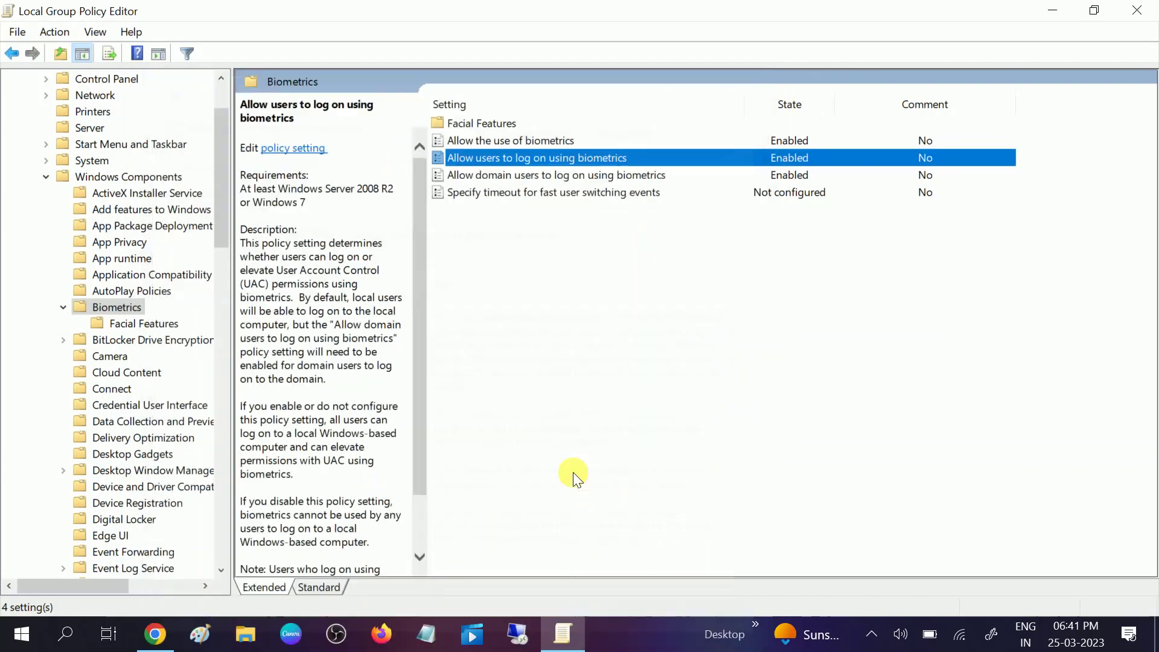
# Enable 'Specify timeout for fast user switching events' with a 10-second timeout
pyautogui.doubleClick(491, 194)
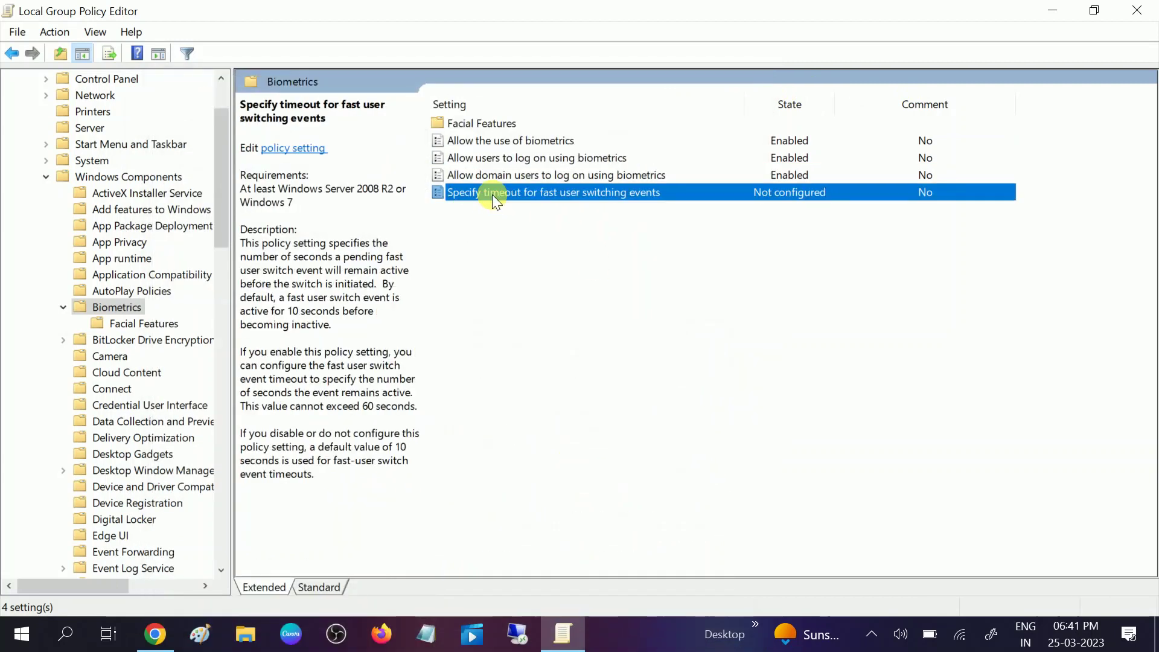
pyautogui.click(68, 145)
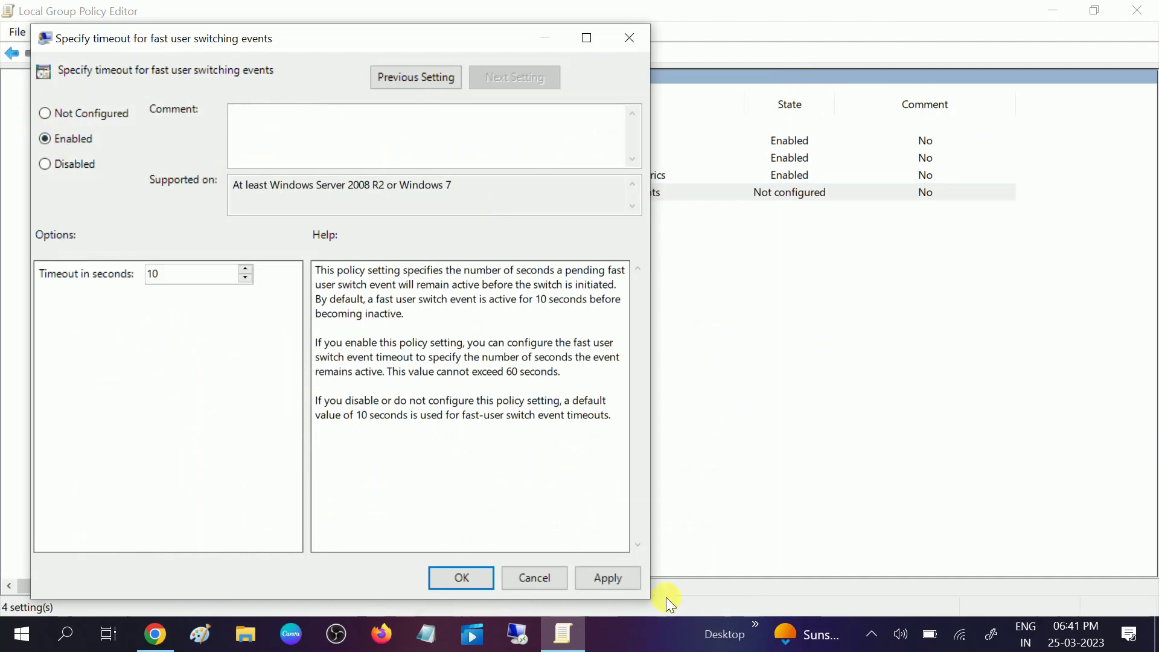
pyautogui.click(609, 577)
pyautogui.click(461, 578)
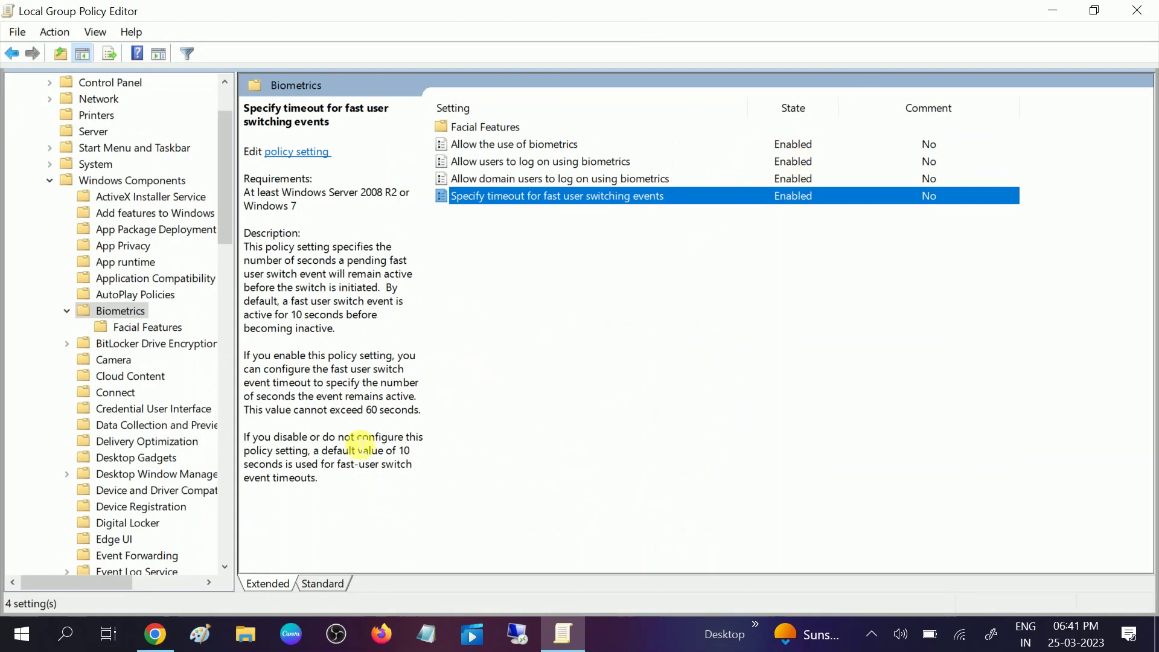
# Search for 'cmd' and launch Command Prompt as administrator
pyautogui.click(70, 641)
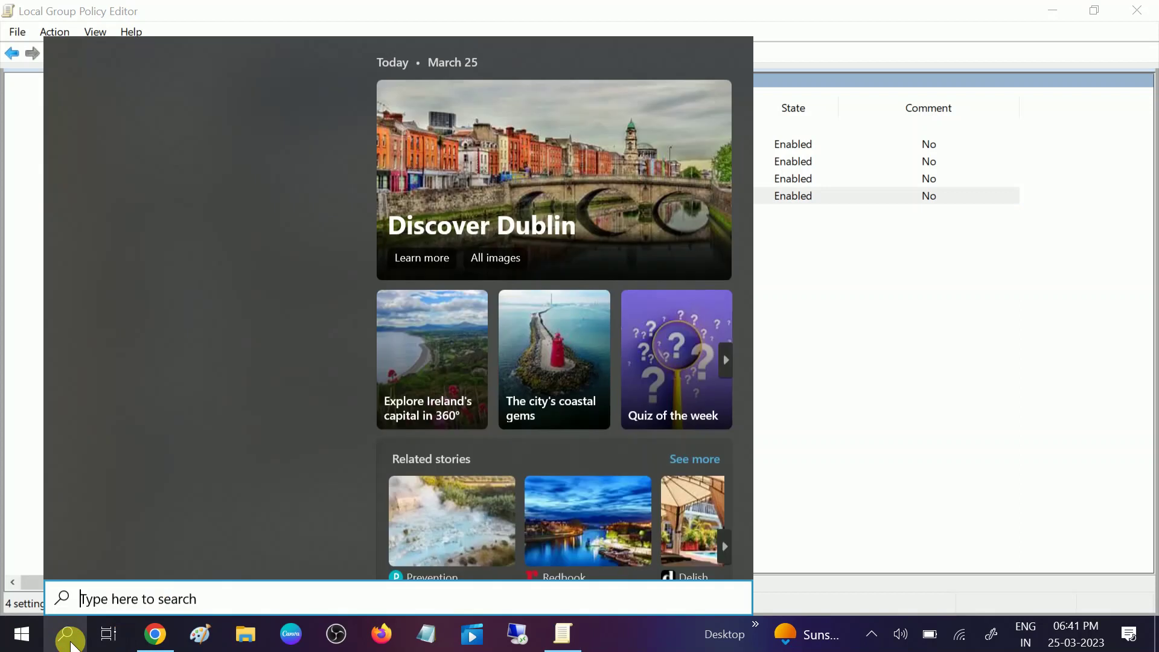
pyautogui.write('cmd')
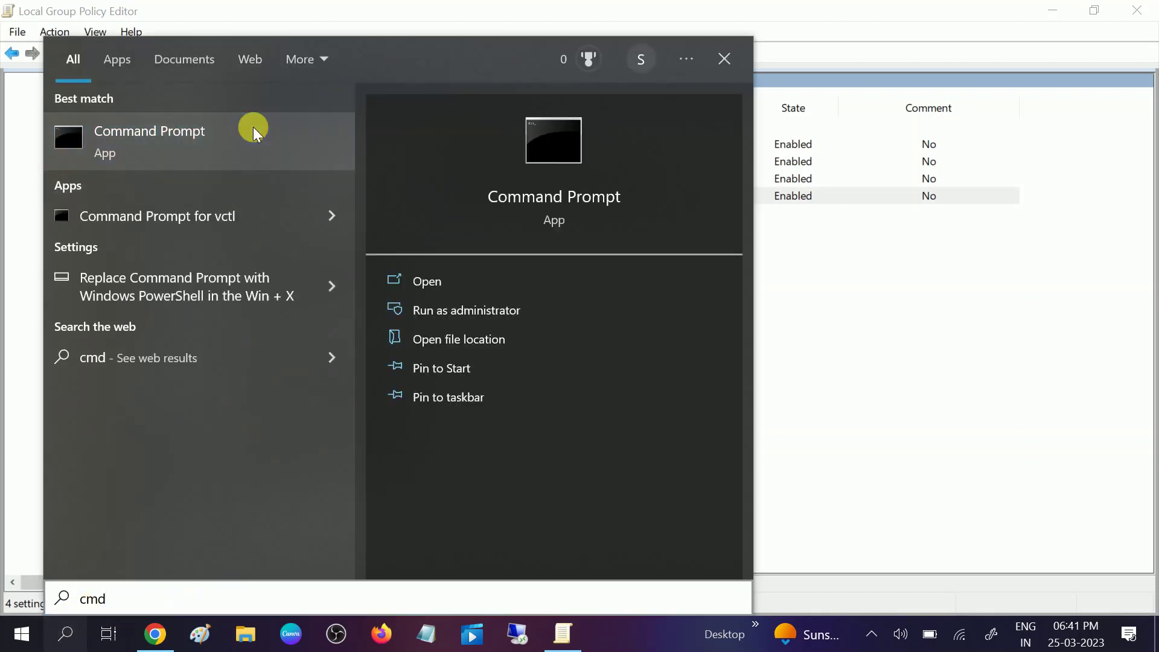
pyautogui.rightClick(257, 133)
pyautogui.click(305, 148)
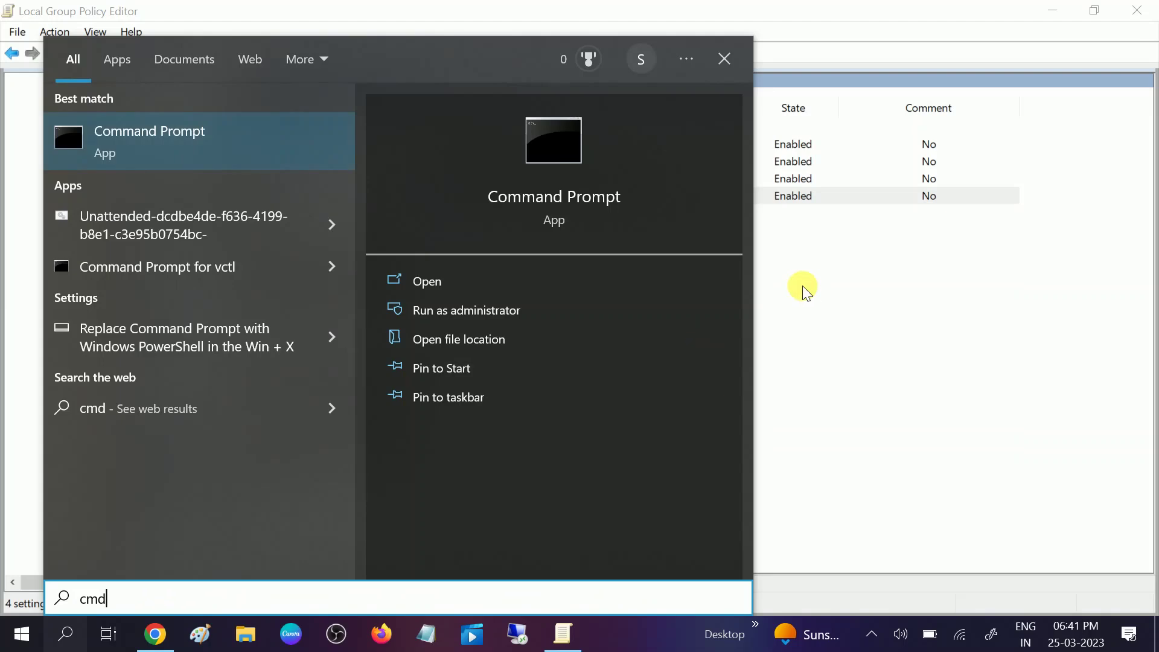
pyautogui.hotkey('ctrl', 'shift', 'Return')
pyautogui.click(802, 285)
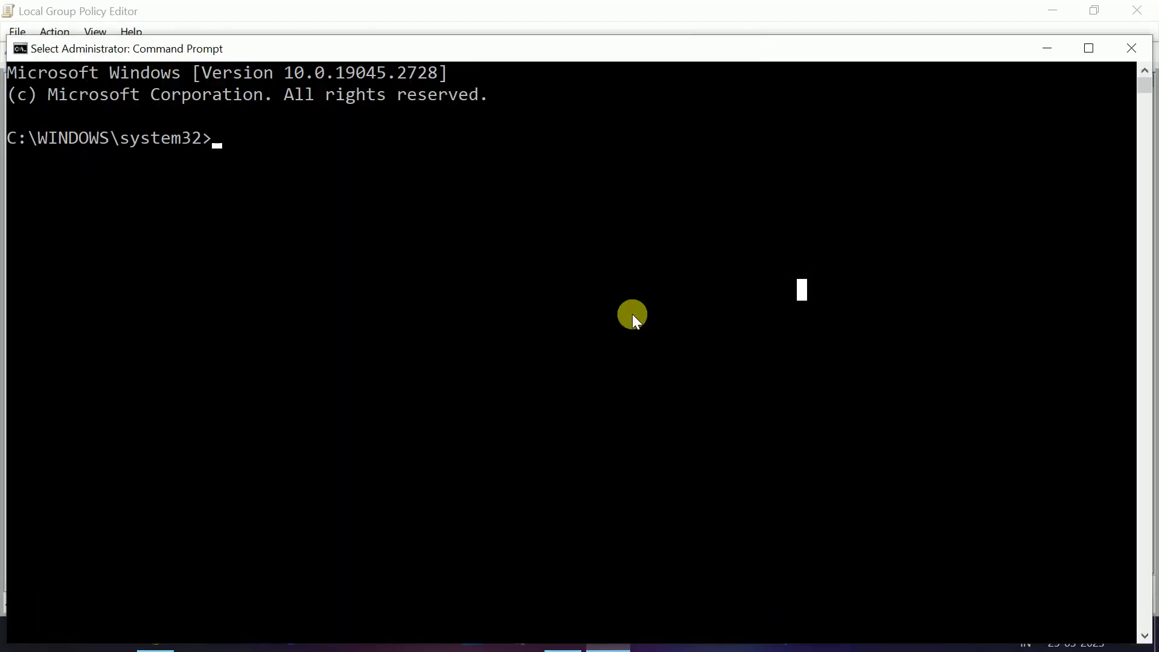
# Run 'gpupdate /force', then close Command Prompt once the policy update completes
pyautogui.write('gpup')
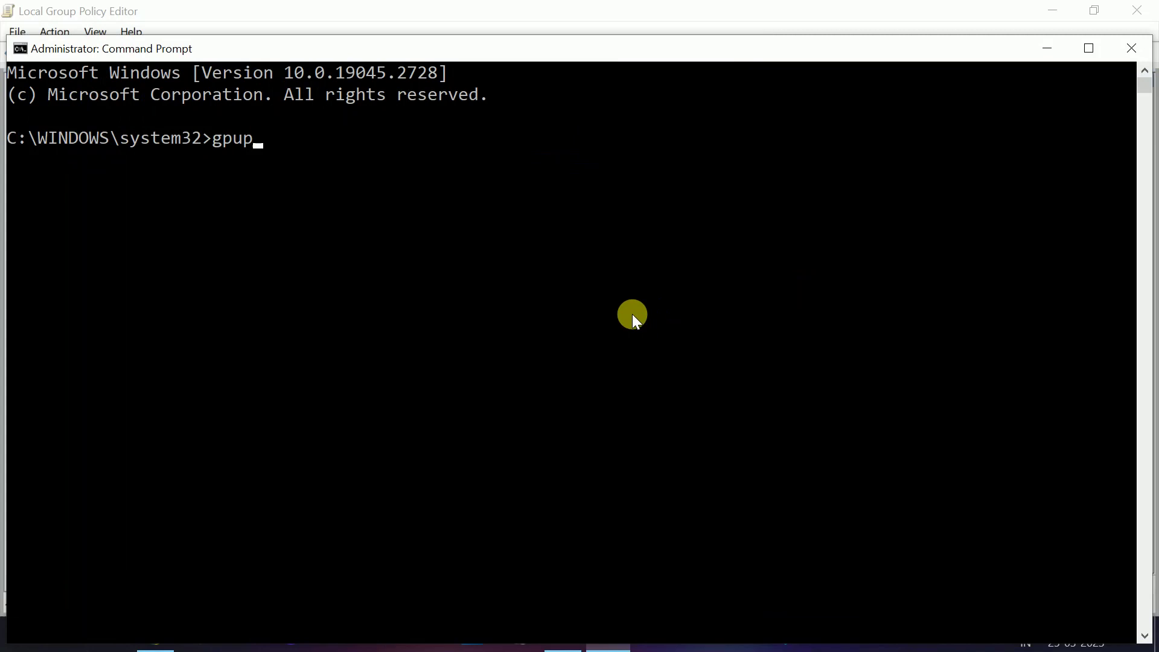
pyautogui.write('date ')
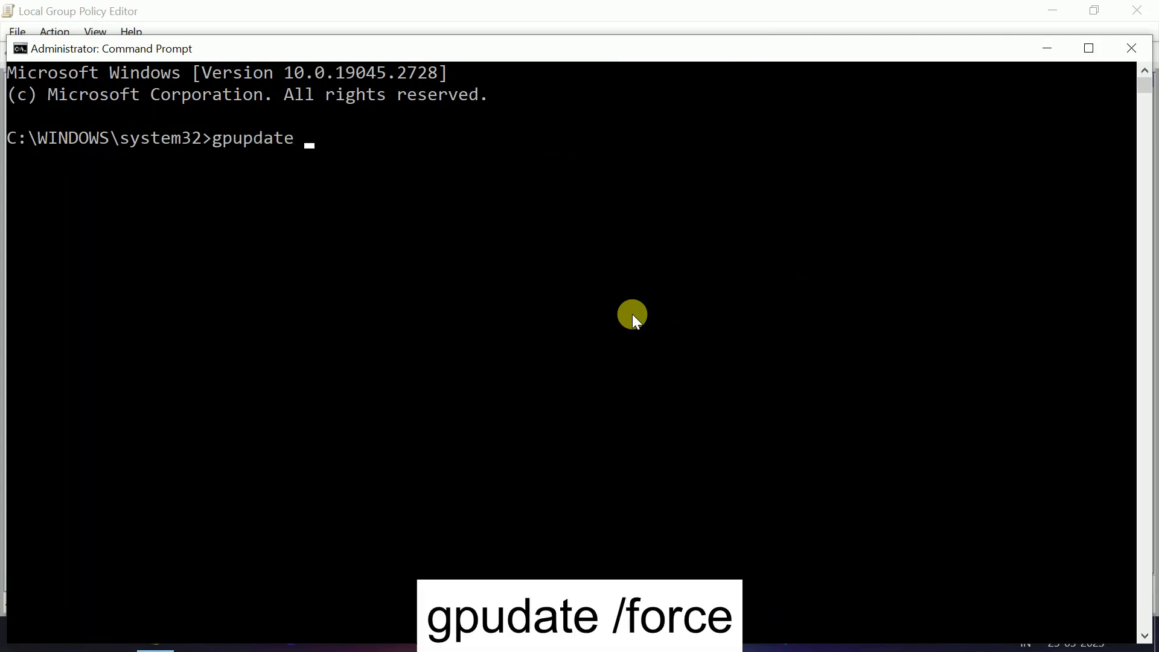
pyautogui.write('/foce')
pyautogui.press('BackSpace')
pyautogui.press('BackSpace')
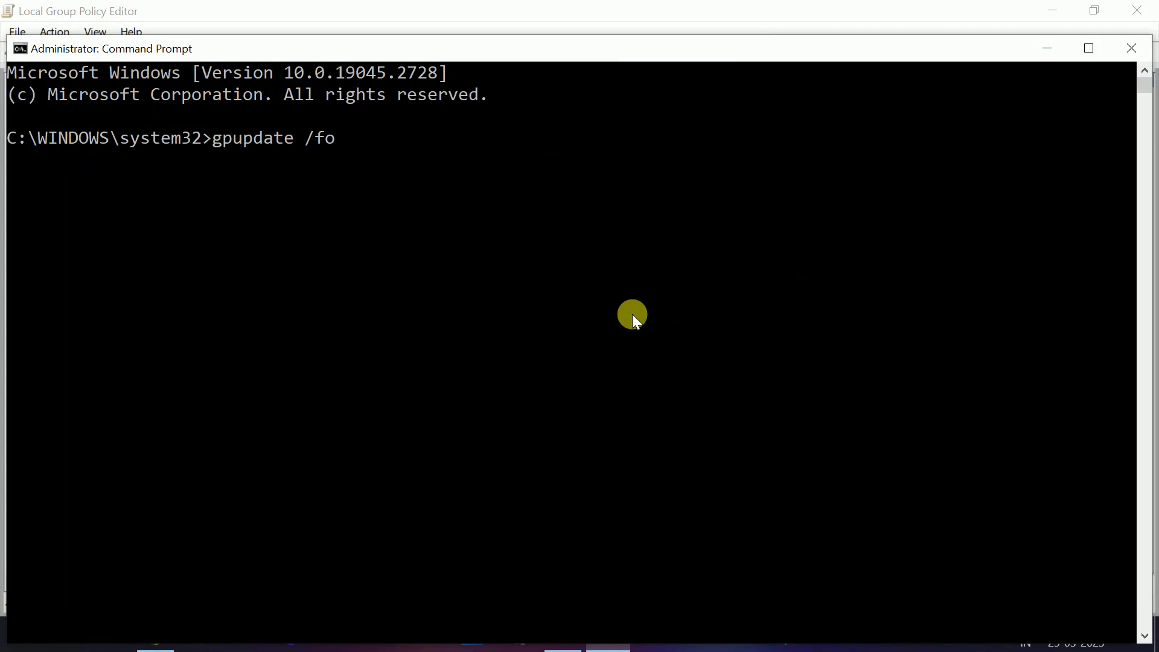
pyautogui.write('rce')
pyautogui.press('Return')
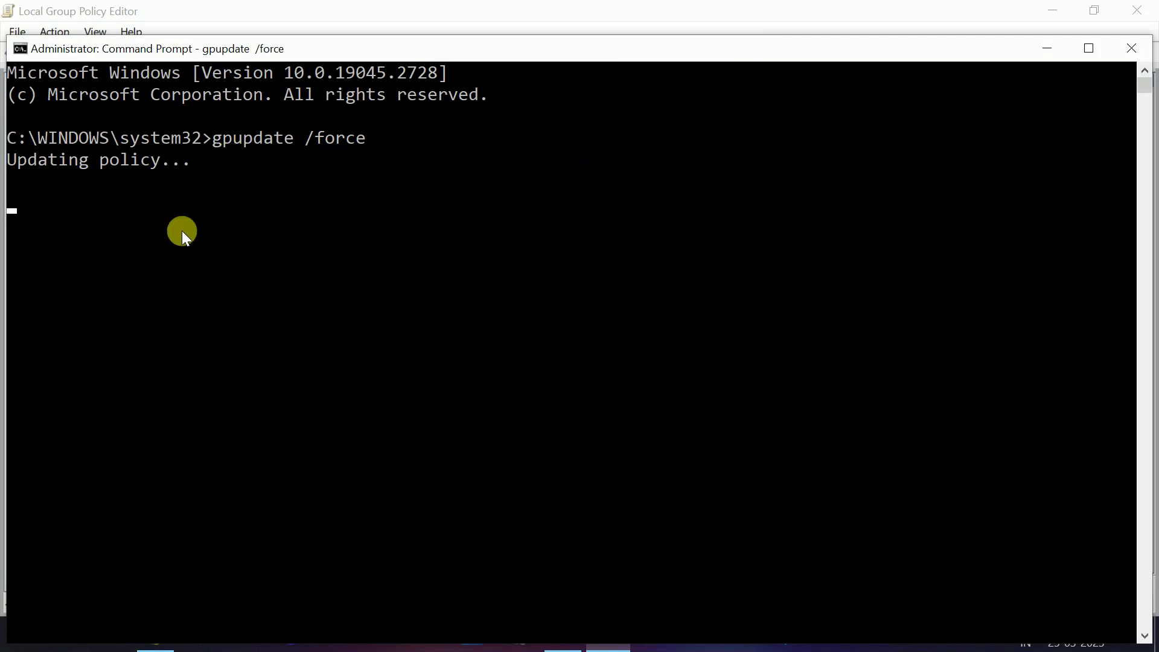
pyautogui.click(1133, 48)
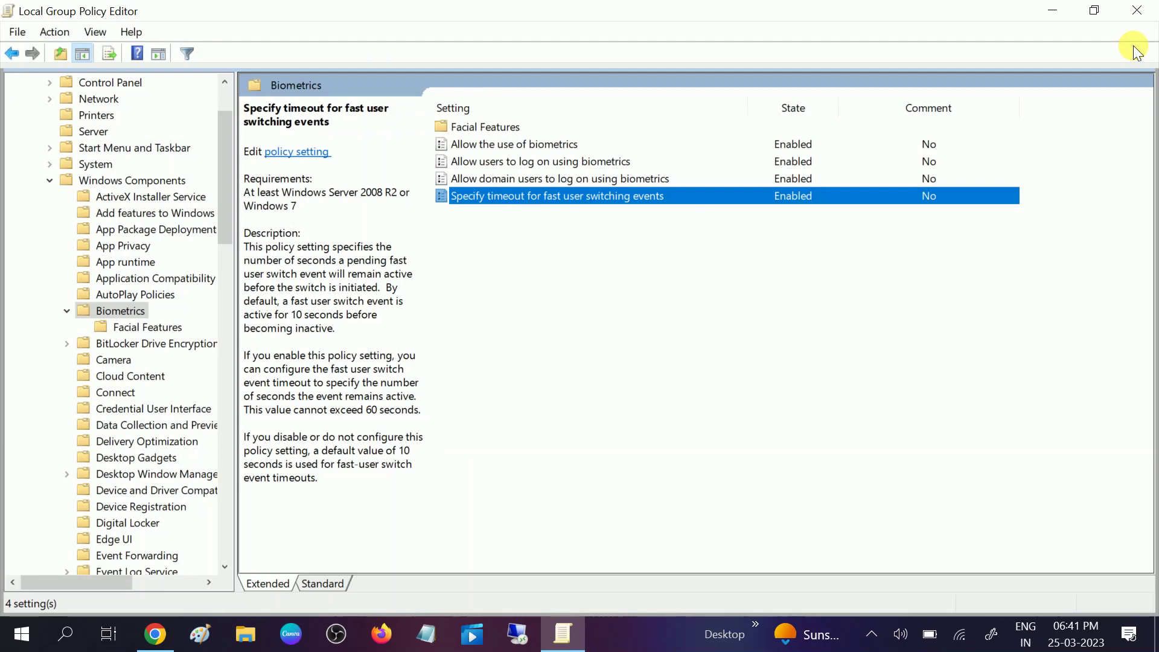